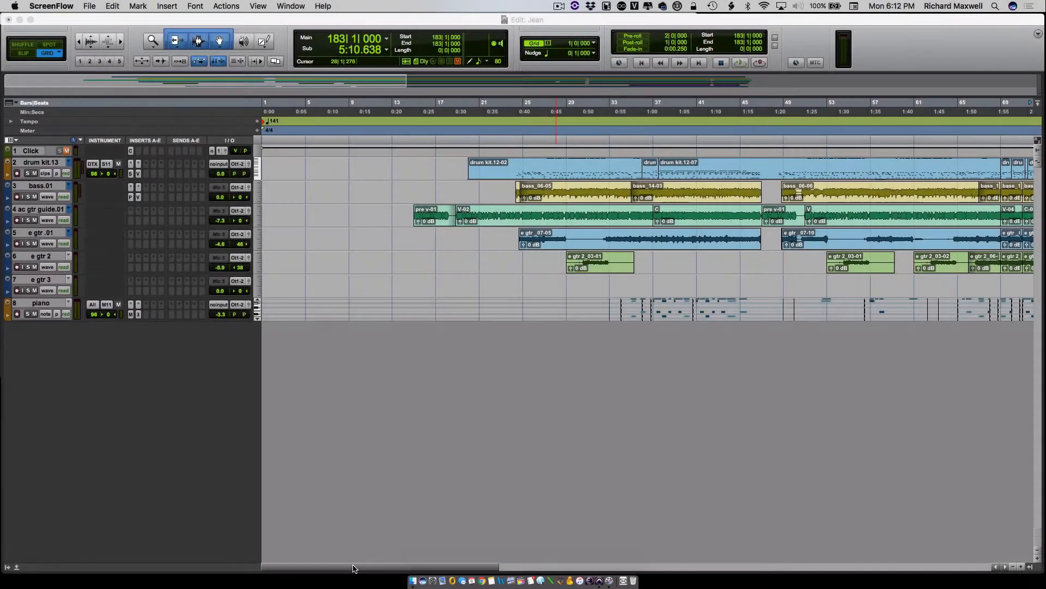
Step: Show the Markers ruler above the session's tracks
{"action": "left_click_drag", "start_coordinate": [353, 569], "coordinate": [600, 581]}
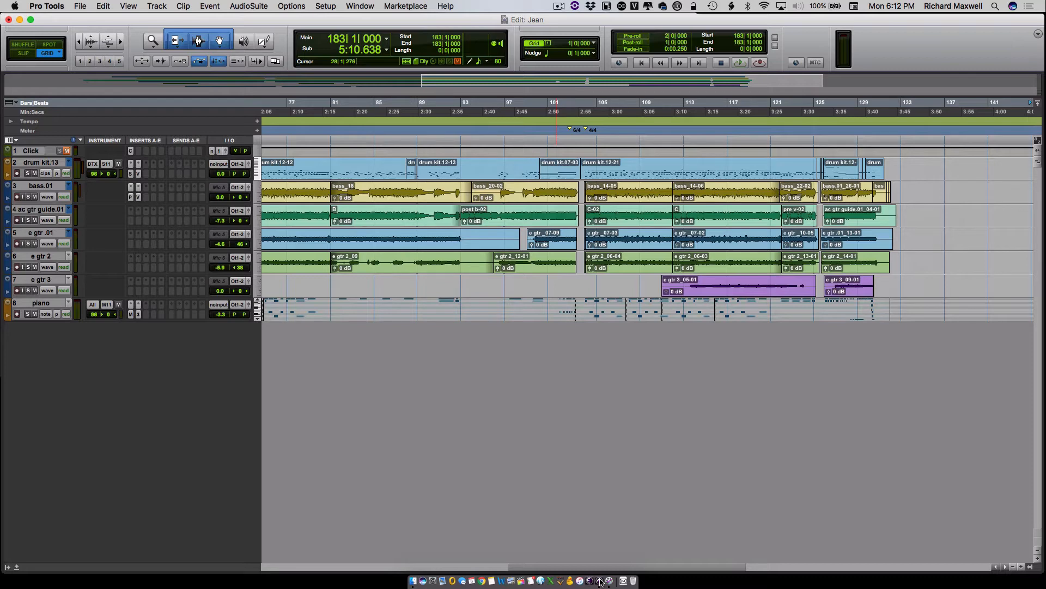
{"action": "left_click_drag", "start_coordinate": [601, 582], "coordinate": [398, 568]}
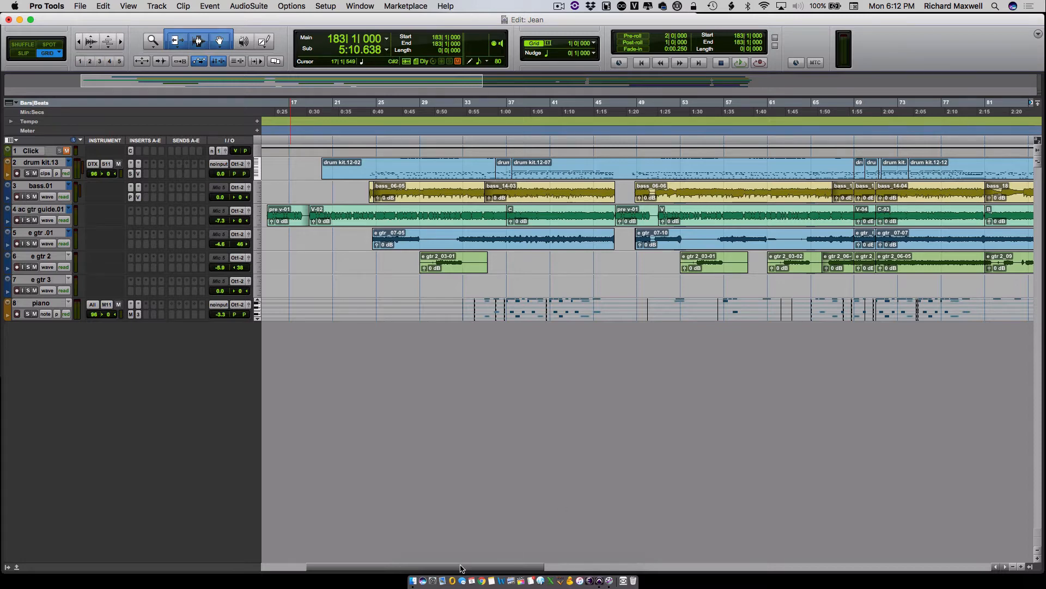
{"action": "left_click_drag", "start_coordinate": [466, 567], "coordinate": [921, 557]}
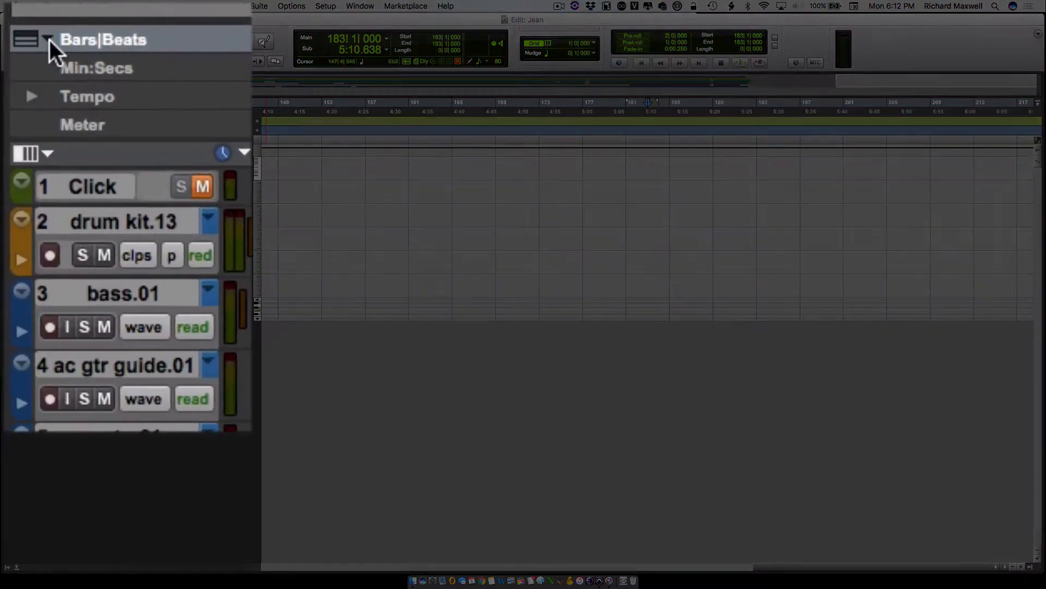
{"action": "left_click", "coordinate": [15, 103]}
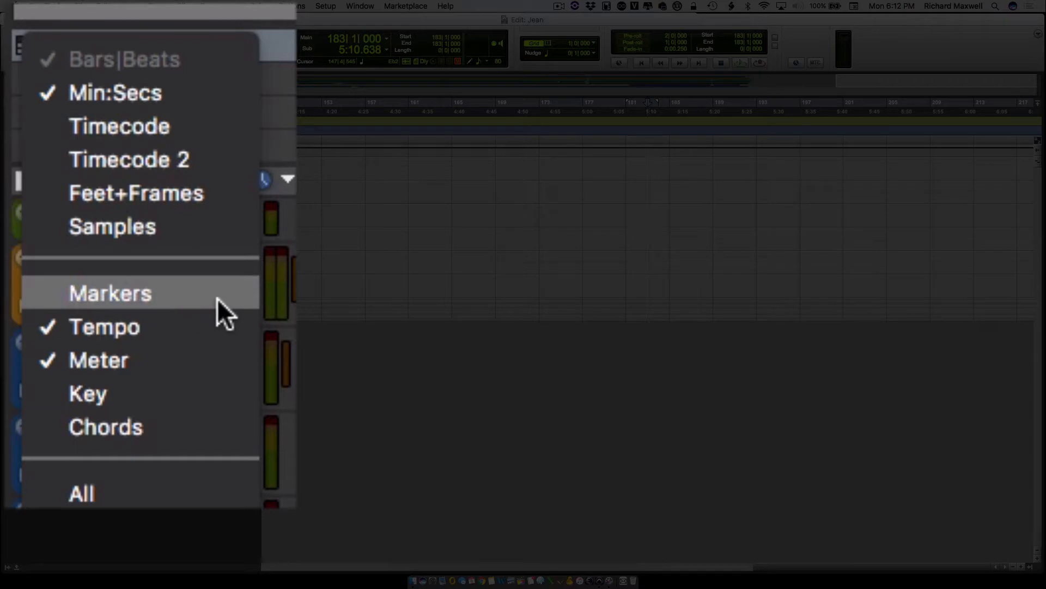
{"action": "left_click", "coordinate": [113, 294]}
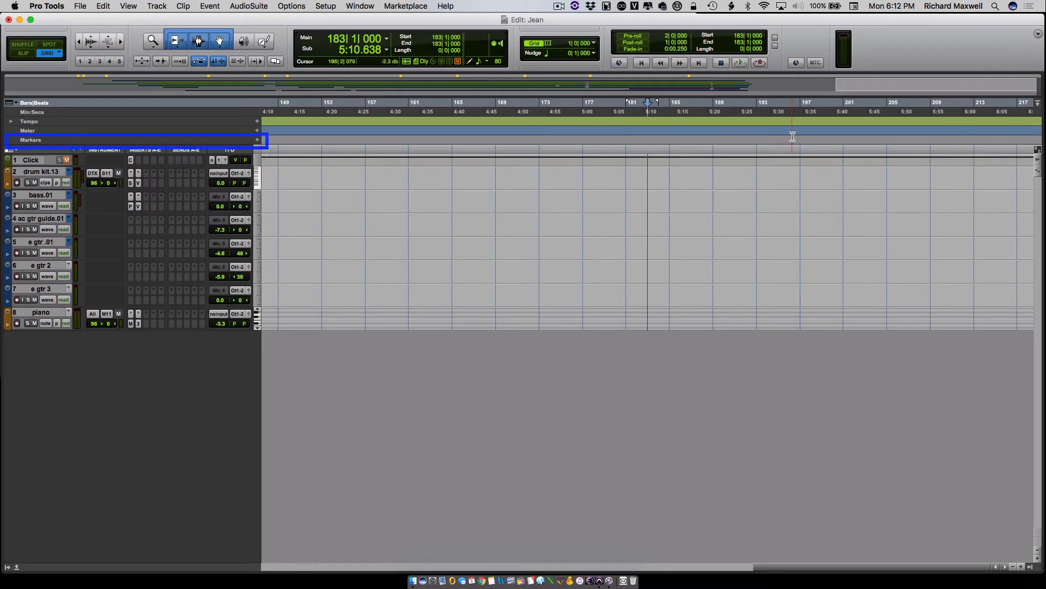
Step: Place the insertion point at several spots on the timeline, including bars 180, 161 and 173
{"action": "left_click", "coordinate": [613, 109]}
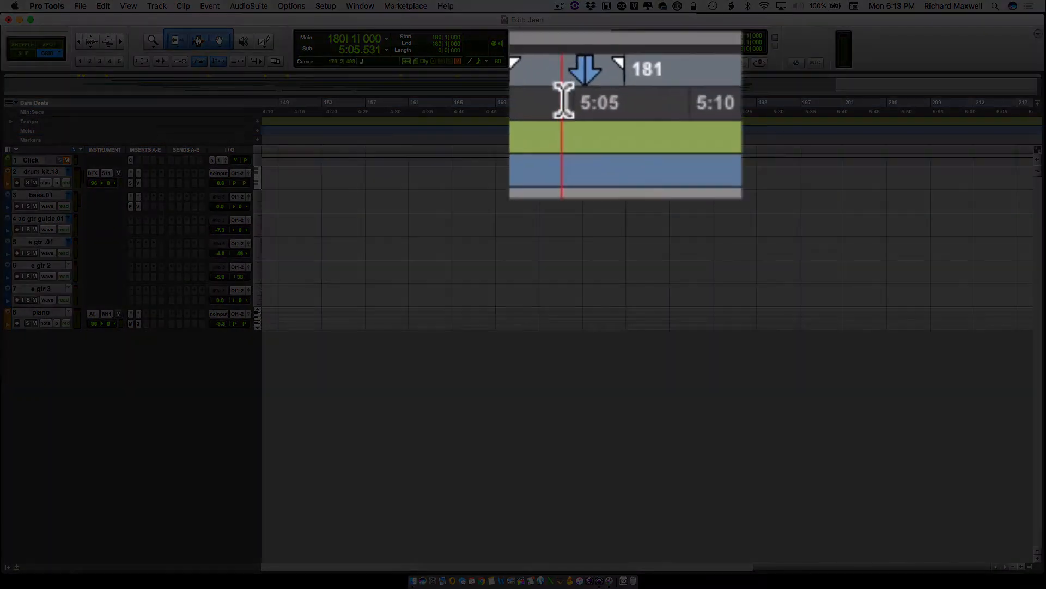
{"action": "left_click", "coordinate": [404, 112]}
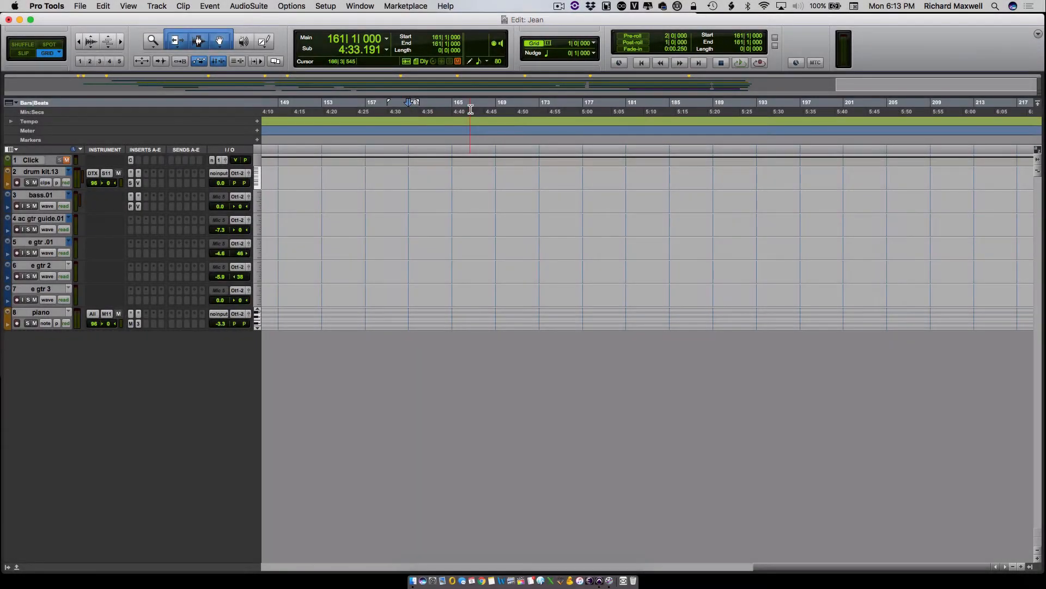
{"action": "left_click", "coordinate": [471, 109]}
{"action": "left_click", "coordinate": [537, 108]}
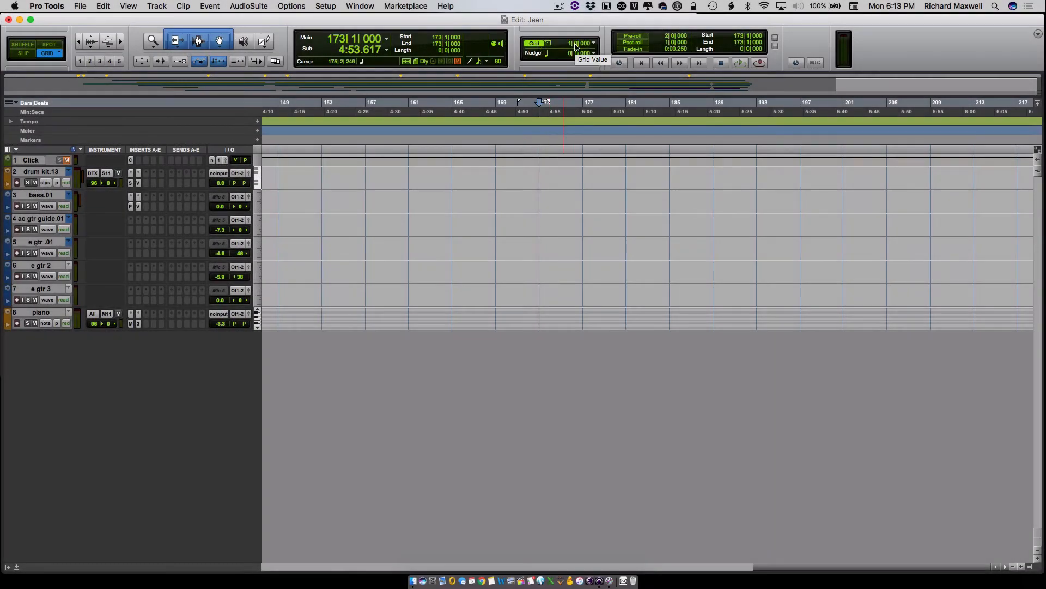
Step: Set the grid value to 1 bar
{"action": "left_click", "coordinate": [593, 44]}
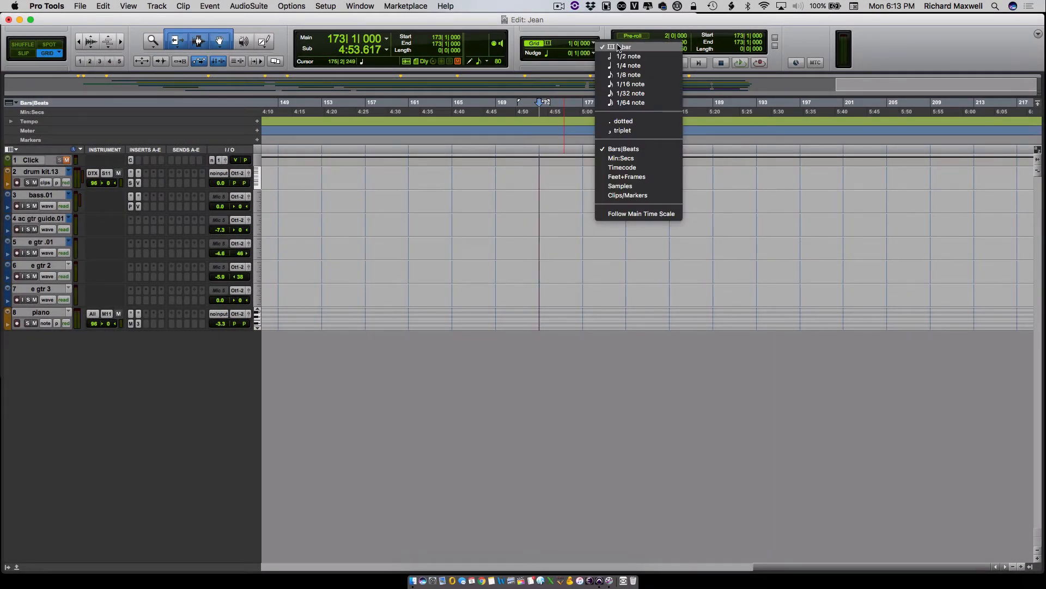
{"action": "left_click", "coordinate": [619, 47]}
{"action": "left_click", "coordinate": [594, 43]}
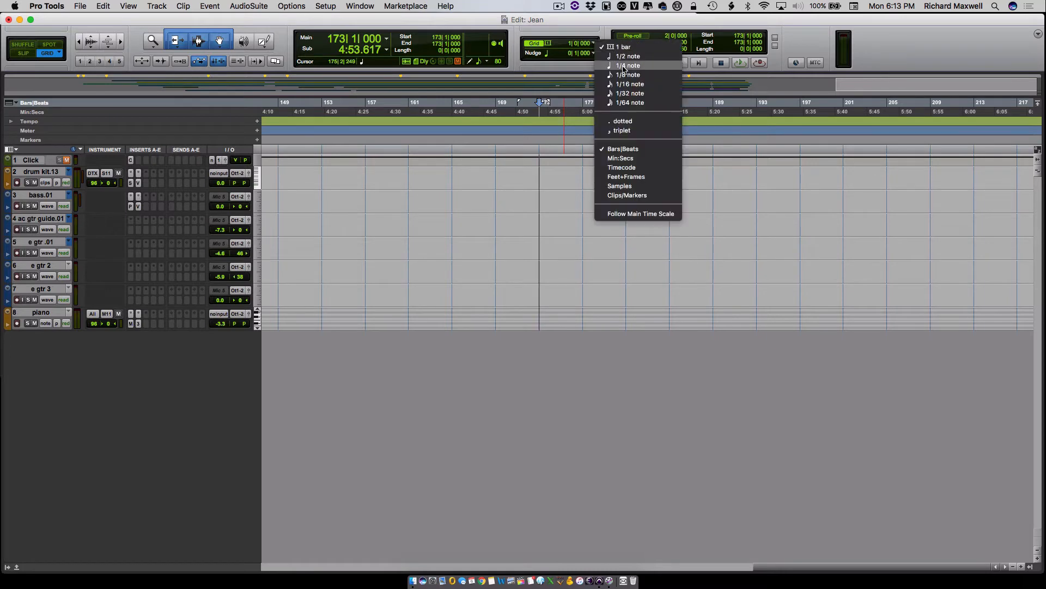
{"action": "left_click", "coordinate": [619, 46]}
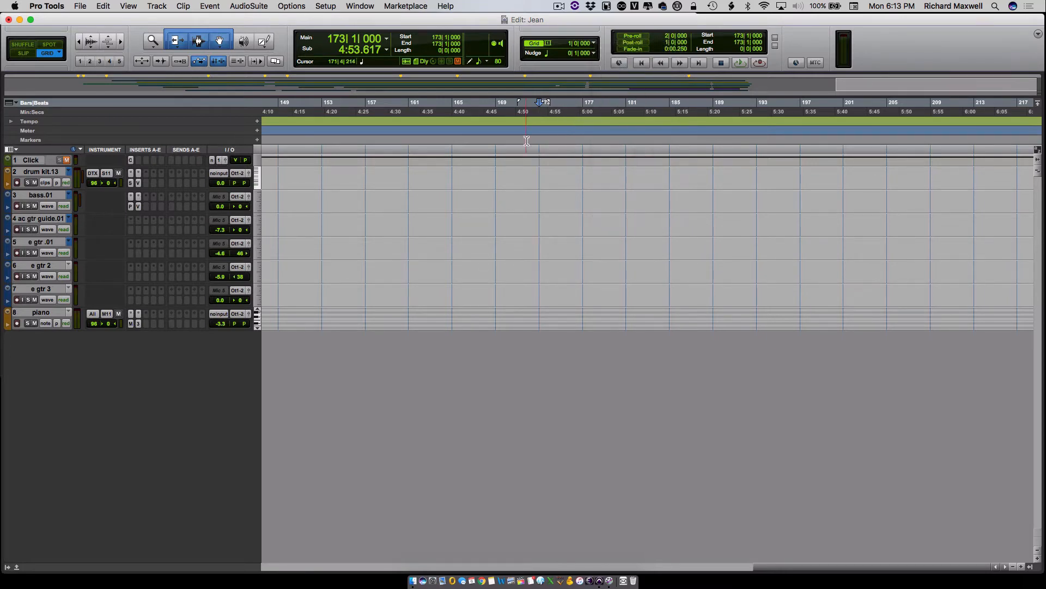
Step: Place the insertion point on bars 169, 173, 177 and 181 in turn
{"action": "left_click", "coordinate": [498, 116]}
{"action": "left_click", "coordinate": [539, 116]}
{"action": "left_click", "coordinate": [582, 115]}
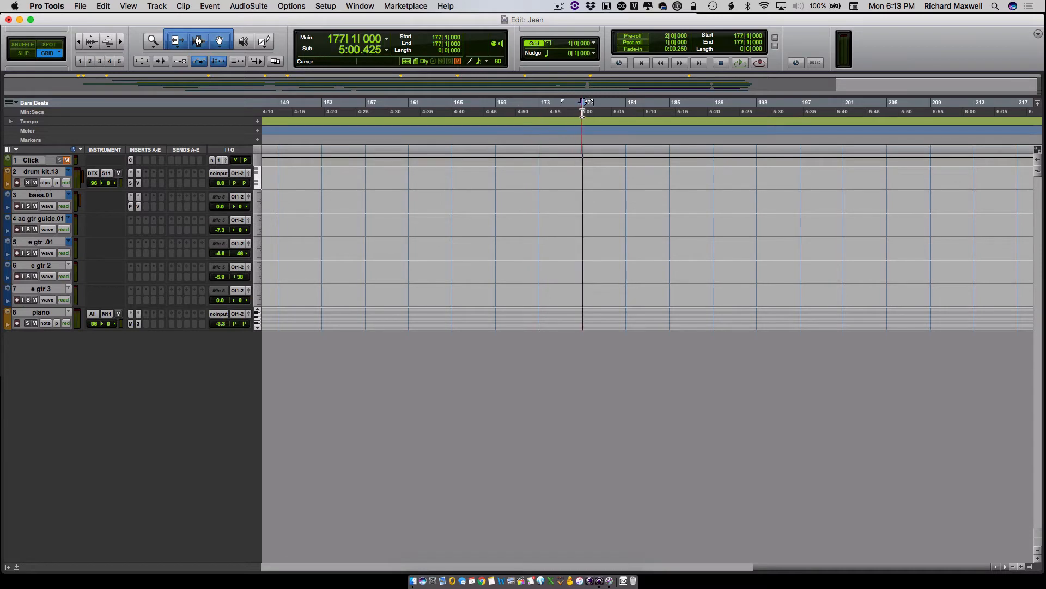
{"action": "left_click", "coordinate": [626, 116]}
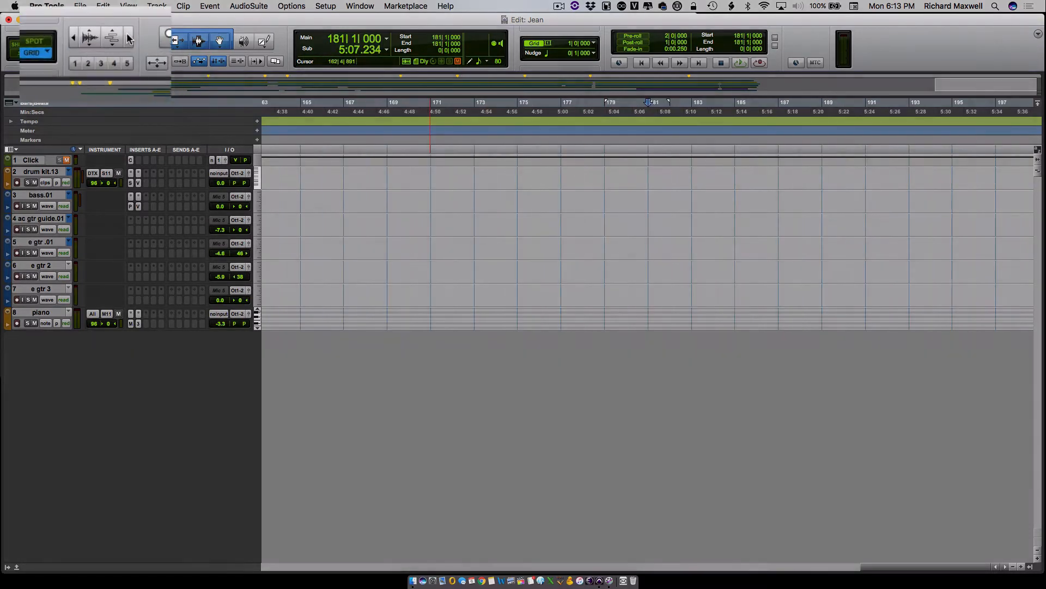
Step: Place the insertion point on bars 179, 177 and 176 in turn
{"action": "left_click", "coordinate": [120, 41]}
{"action": "left_click", "coordinate": [120, 41]}
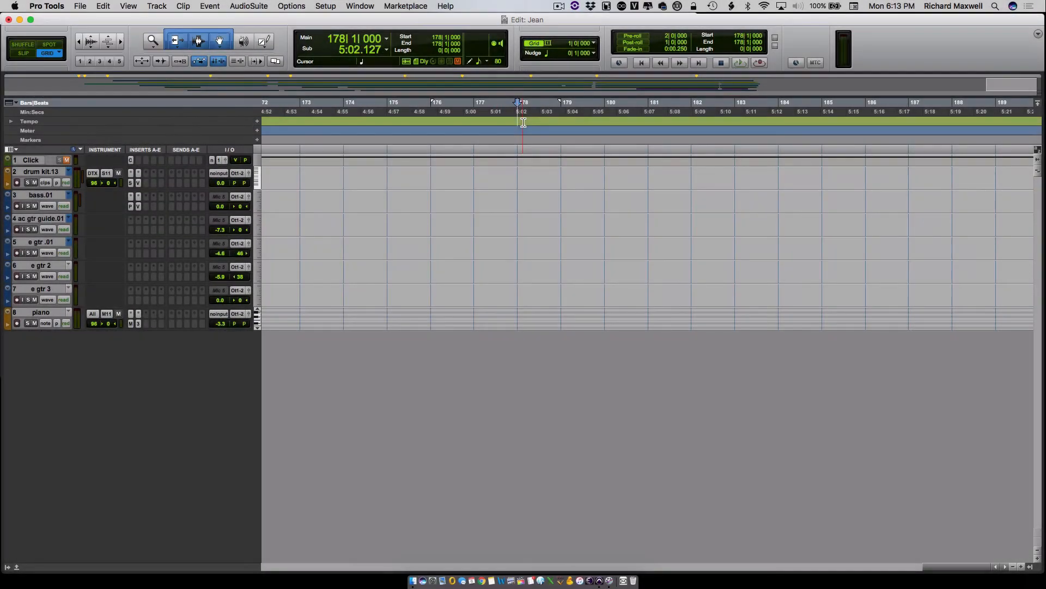
{"action": "left_click", "coordinate": [561, 124]}
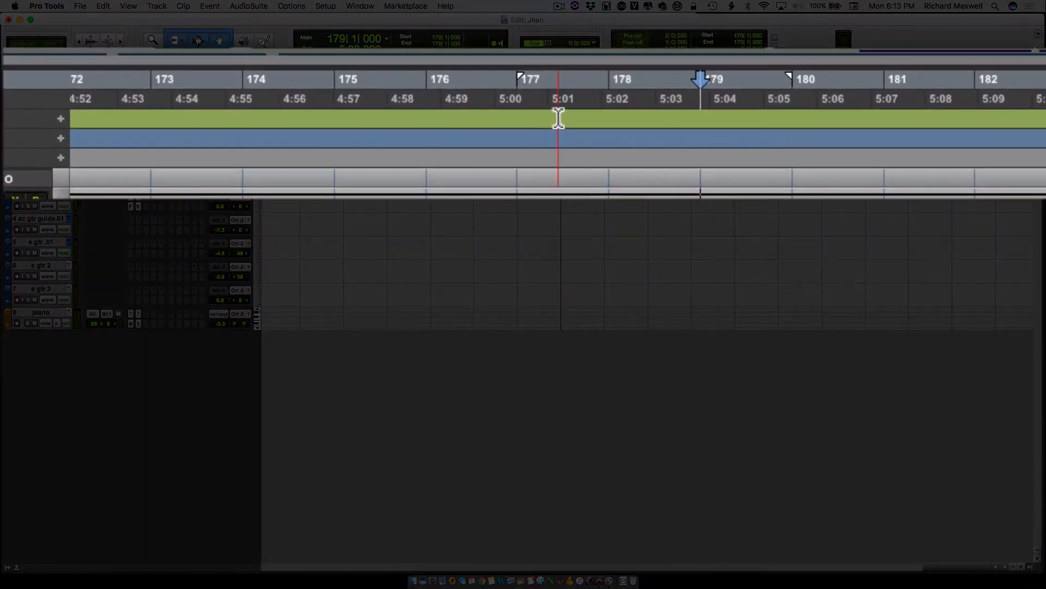
{"action": "left_click", "coordinate": [452, 121]}
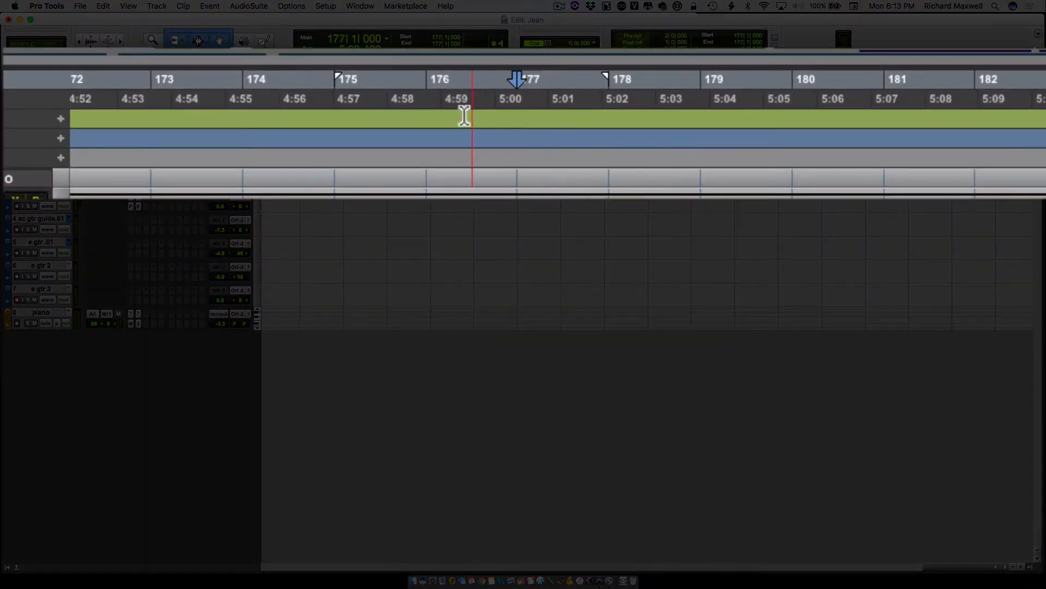
{"action": "left_click", "coordinate": [460, 116]}
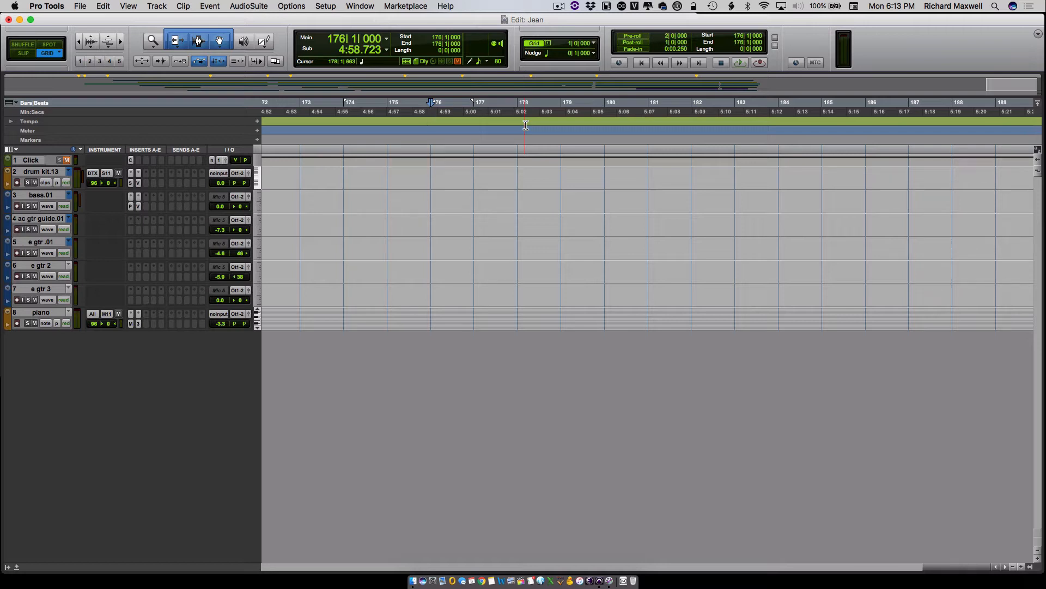
Step: Create a marker named Verse at bar 180
{"action": "left_click", "coordinate": [606, 123]}
{"action": "key", "text": "KP_Enter"}
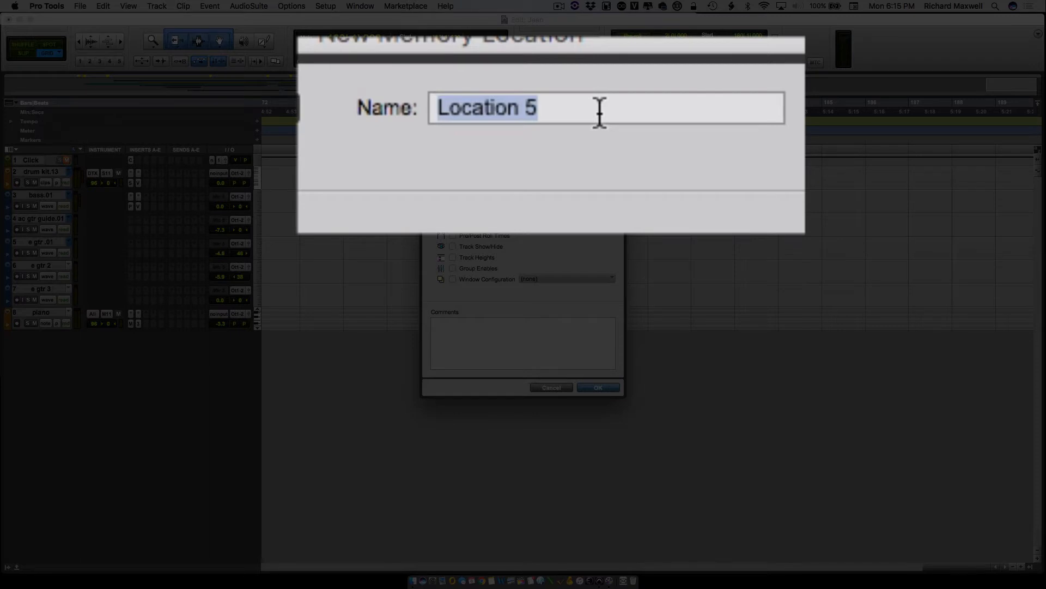
{"action": "type", "text": "Verse"}
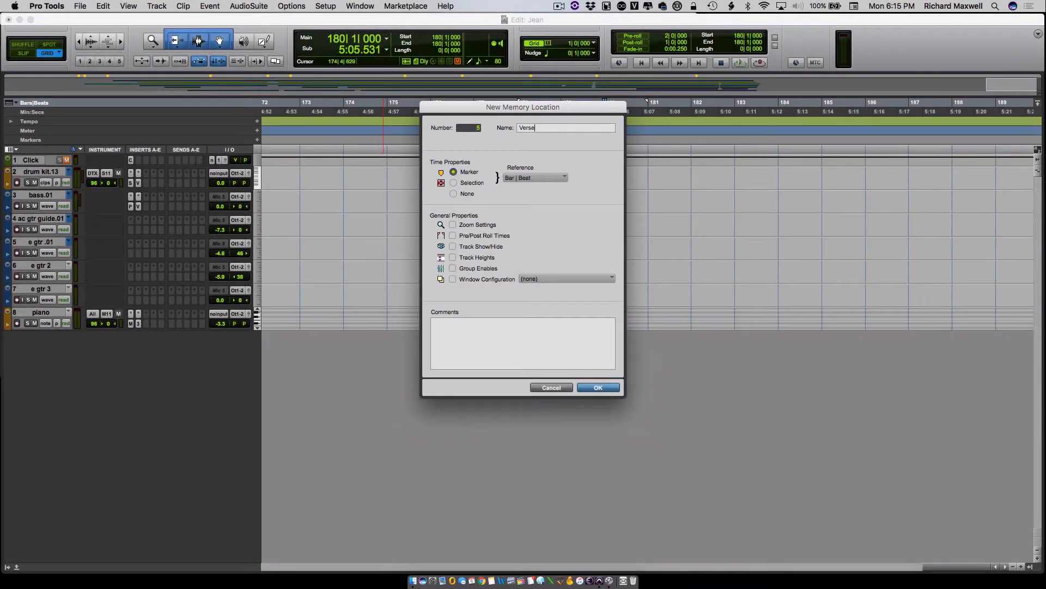
{"action": "key", "text": "Return"}
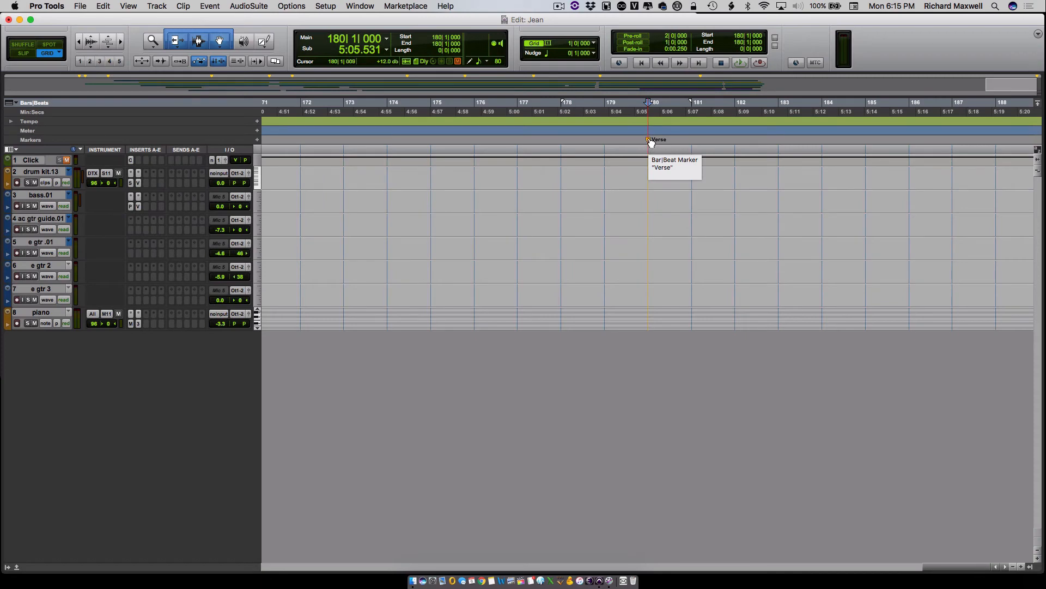
Step: Move the Verse marker to bar 178 and on to bar 181, and locate the insertion point to it
{"action": "left_click_drag", "start_coordinate": [651, 142], "coordinate": [556, 143]}
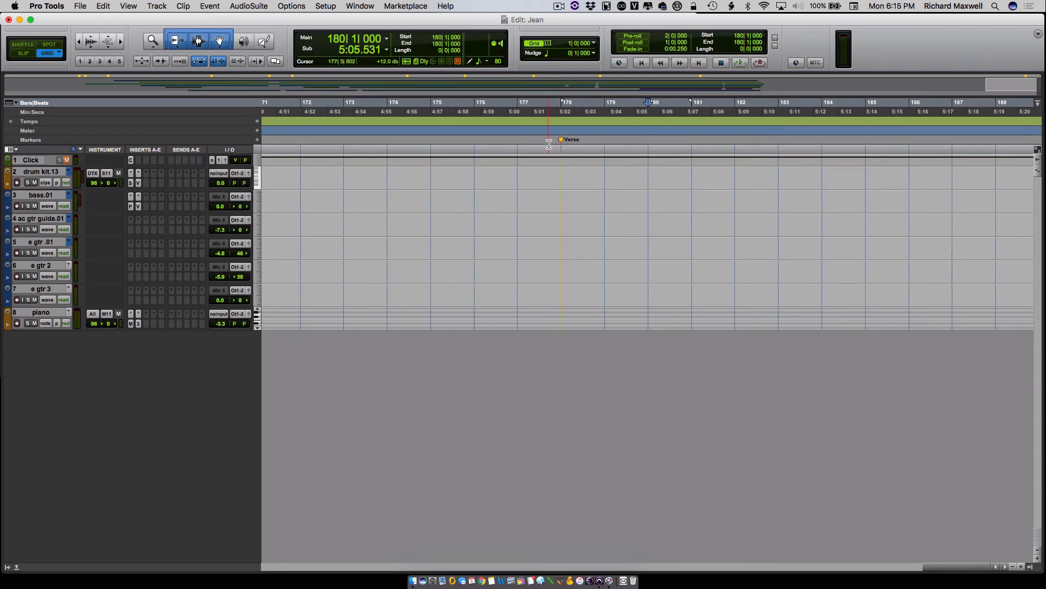
{"action": "left_click_drag", "start_coordinate": [561, 140], "coordinate": [696, 139]}
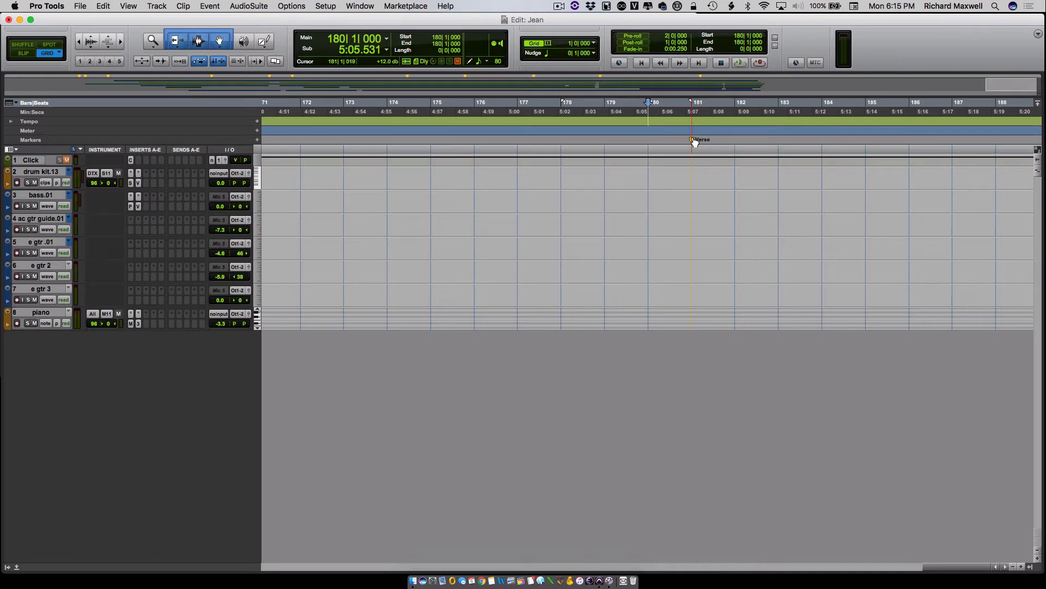
{"action": "left_click", "coordinate": [695, 143]}
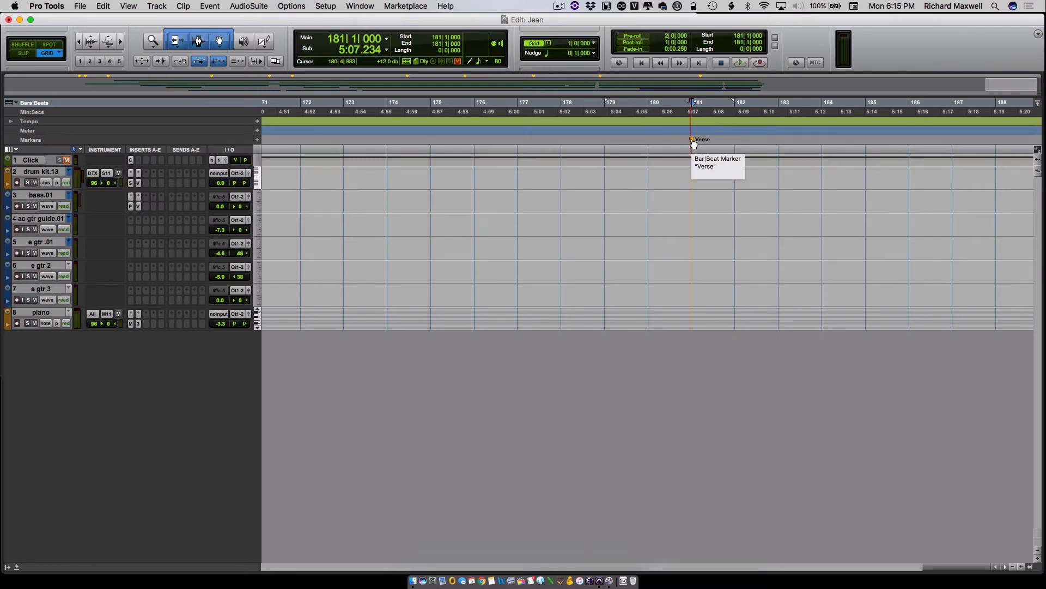
Step: Rename the Verse marker to Chorus and move it to bar 178
{"action": "double_click", "coordinate": [693, 141]}
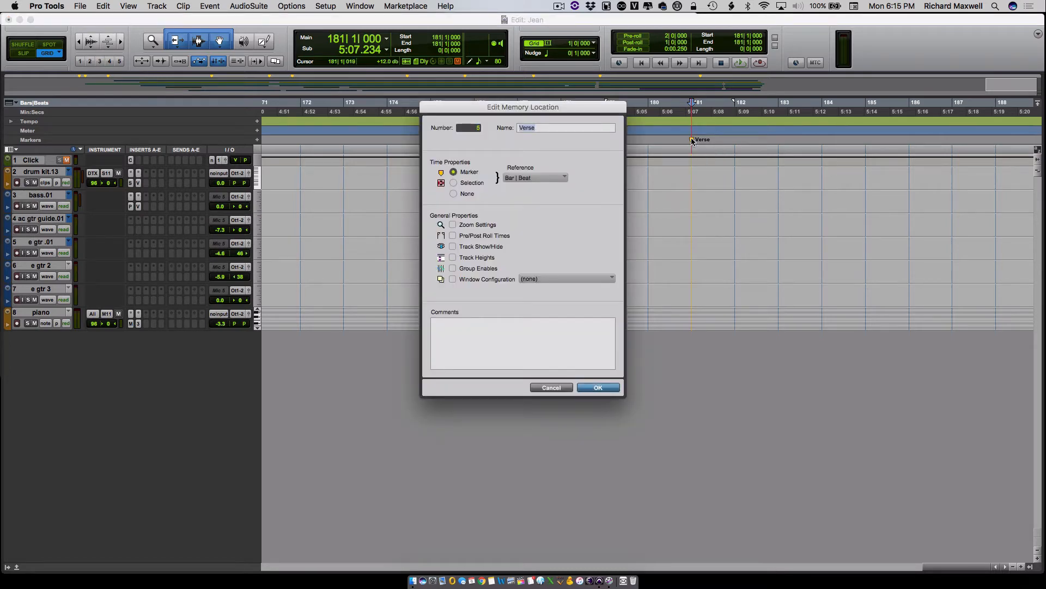
{"action": "left_click", "coordinate": [550, 126]}
{"action": "key", "text": "BackSpace"}
{"action": "key", "text": "BackSpace"}
{"action": "key", "text": "BackSpace"}
{"action": "key", "text": "BackSpace"}
{"action": "key", "text": "BackSpace"}
{"action": "type", "text": "C"}
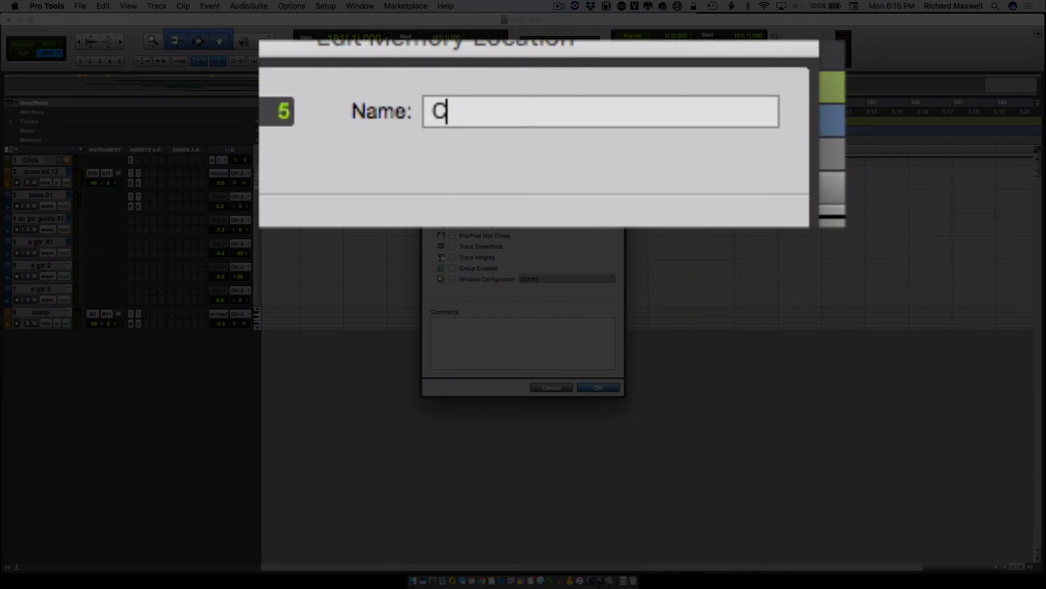
{"action": "type", "text": "horus"}
{"action": "key", "text": "Return"}
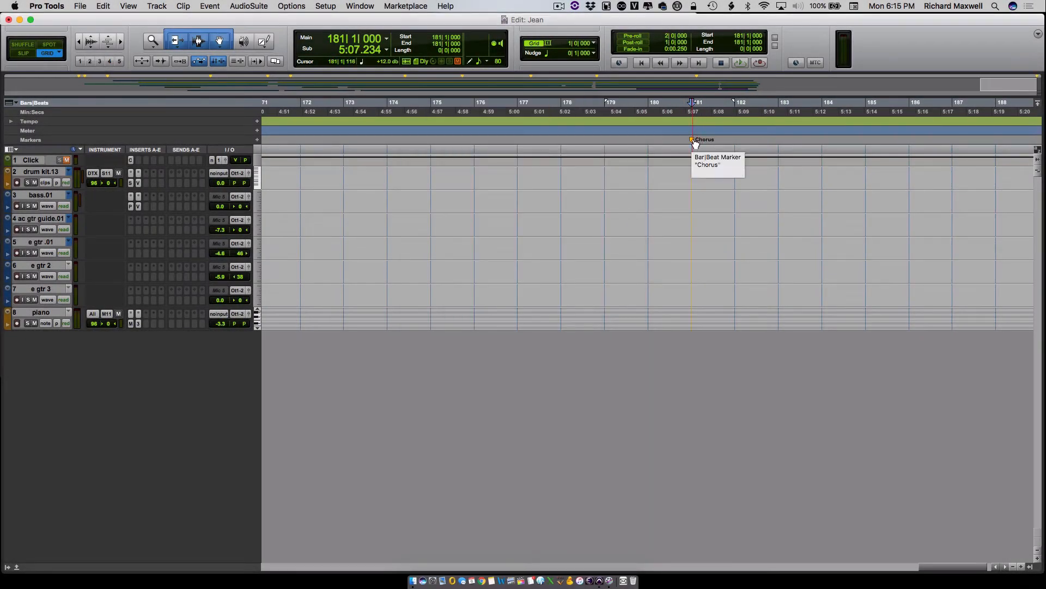
{"action": "left_click_drag", "start_coordinate": [703, 140], "coordinate": [579, 140]}
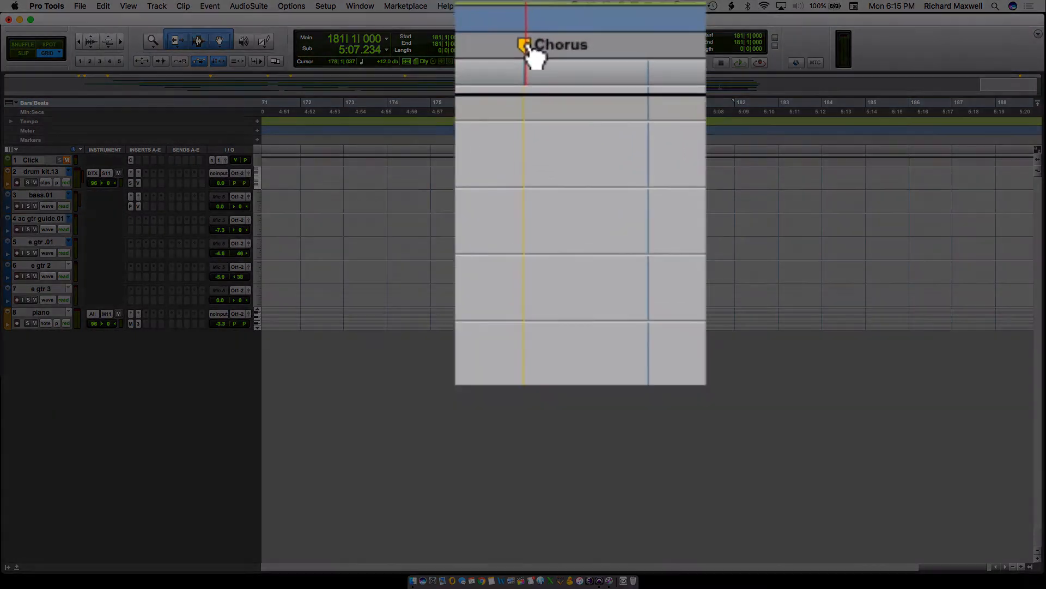
Step: Remove the Chorus marker from the Markers ruler and undo the removal
{"action": "left_click_drag", "start_coordinate": [561, 134], "coordinate": [567, 217]}
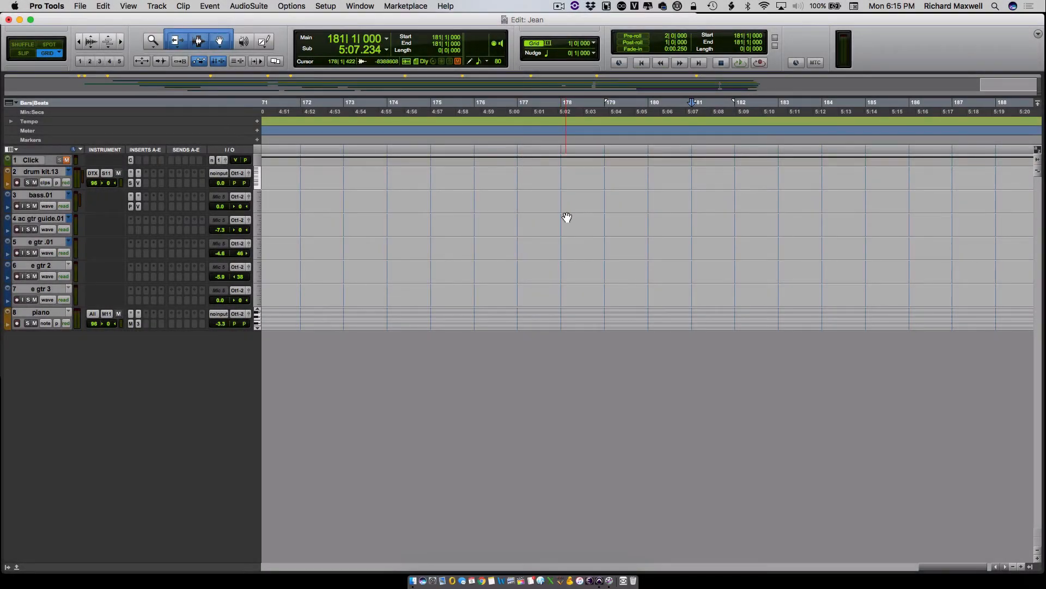
{"action": "key", "text": "super+z"}
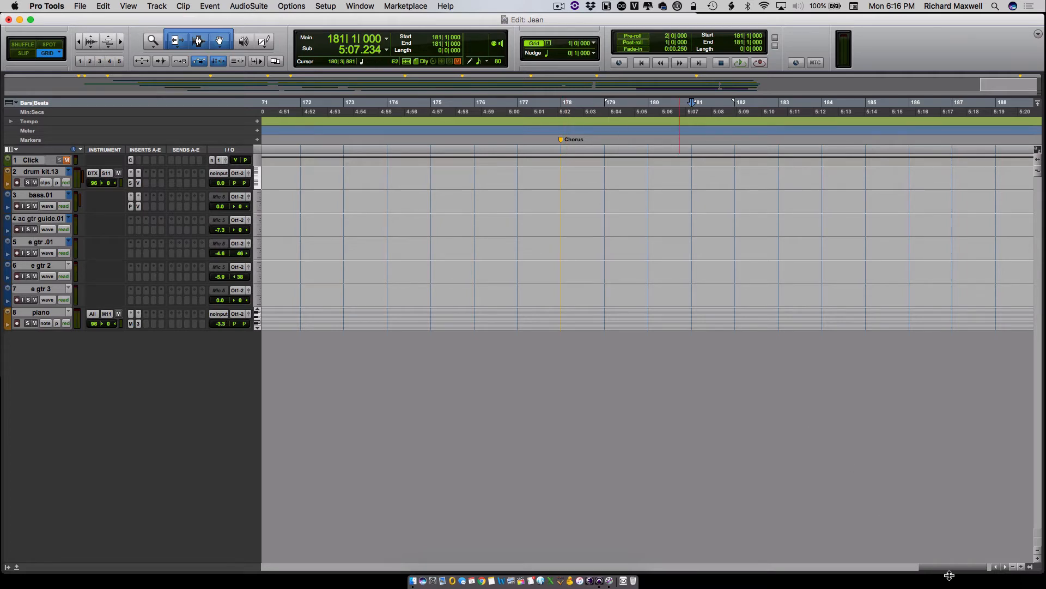
Step: Hide the Markers ruler for the whole song and show it again
{"action": "left_click_drag", "start_coordinate": [948, 570], "coordinate": [455, 539]}
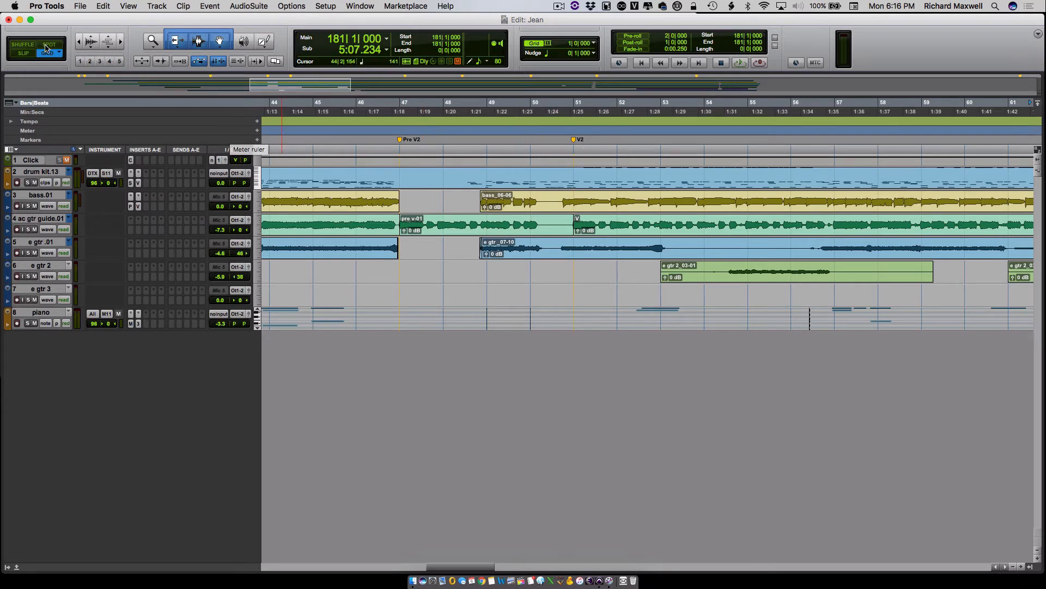
{"action": "left_click", "coordinate": [78, 46]}
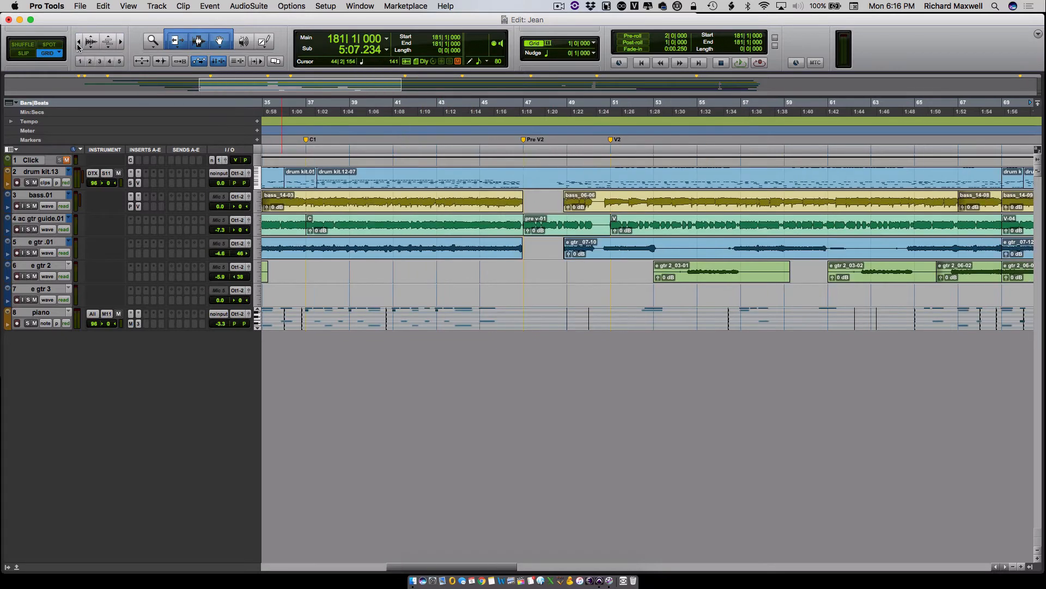
{"action": "left_click", "coordinate": [78, 46]}
{"action": "left_click", "coordinate": [78, 46]}
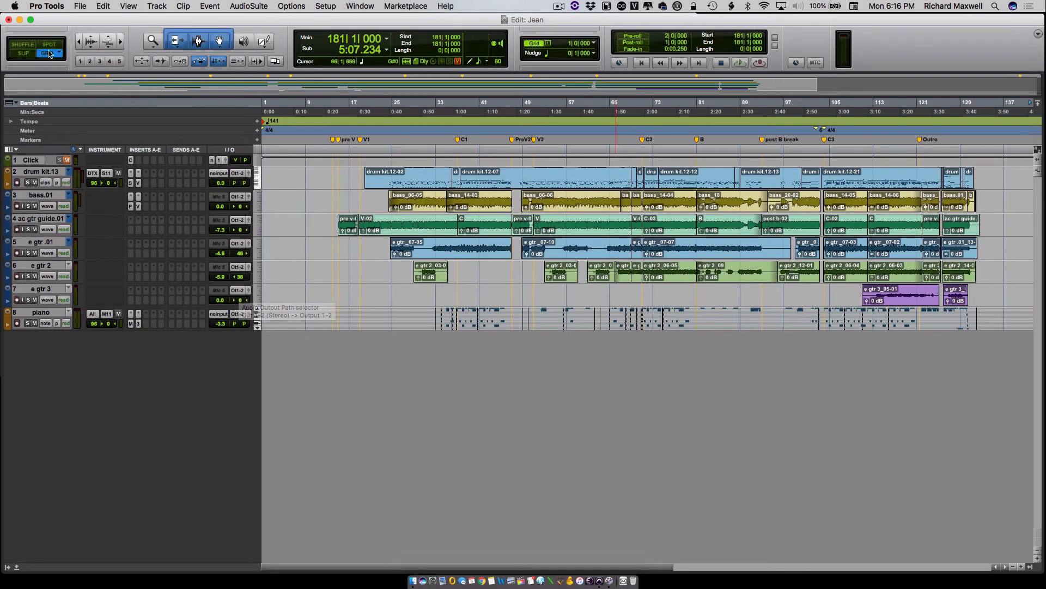
{"action": "left_click", "coordinate": [14, 106]}
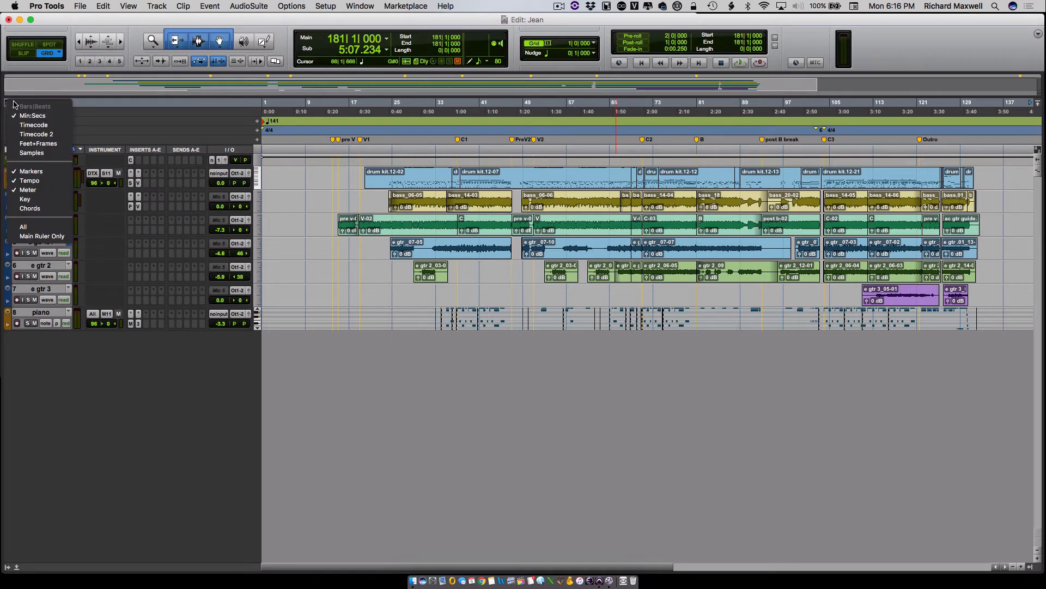
{"action": "left_click", "coordinate": [32, 172]}
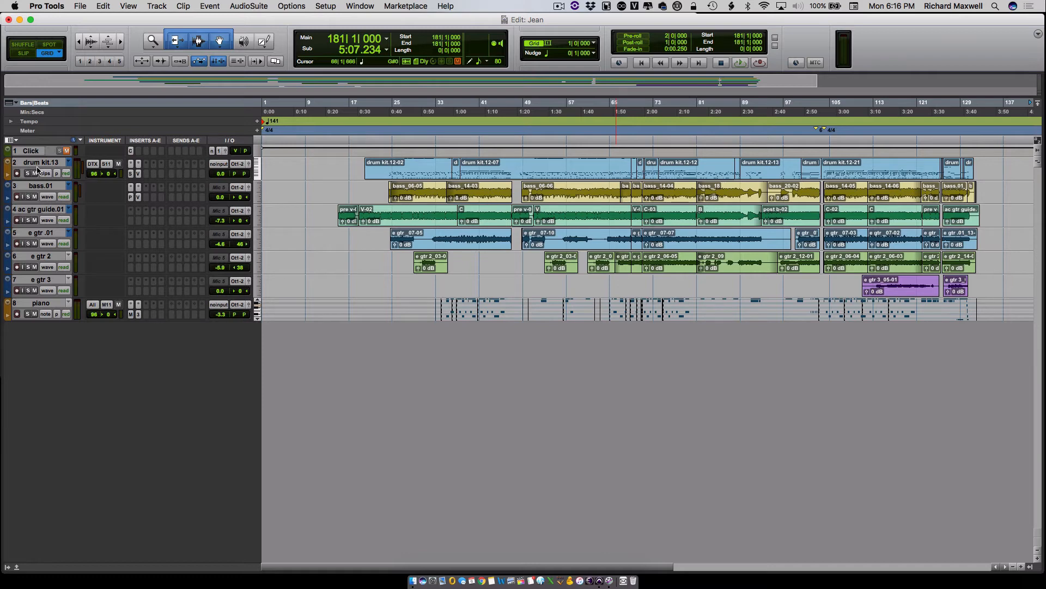
{"action": "left_click", "coordinate": [16, 103]}
{"action": "left_click", "coordinate": [22, 171]}
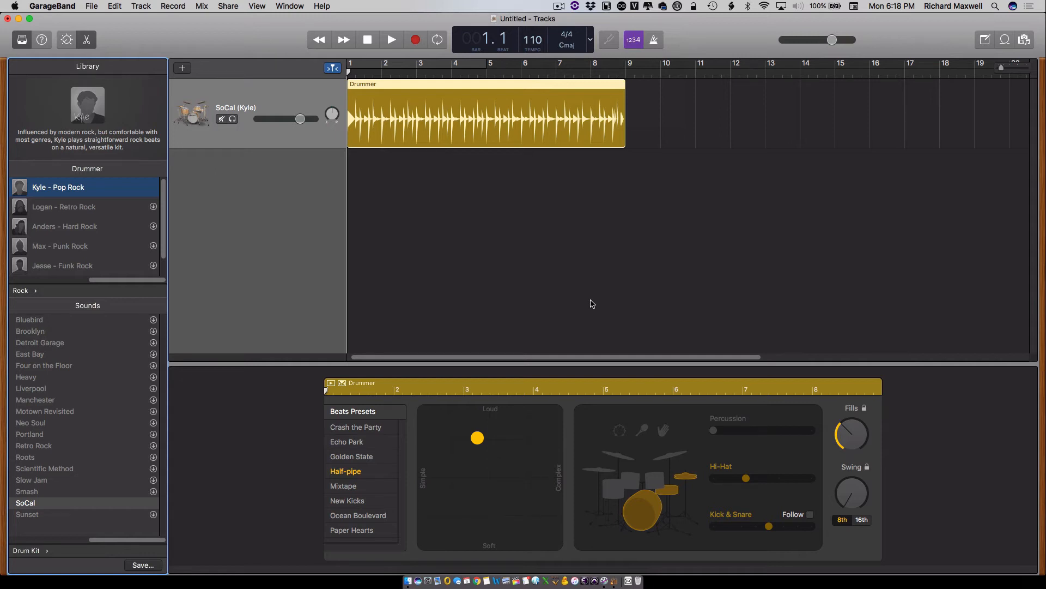
Step: In GarageBand, show the Arrangement track and create three arrangement markers for Intro, Verse and Chorus
{"action": "left_click", "coordinate": [142, 6]}
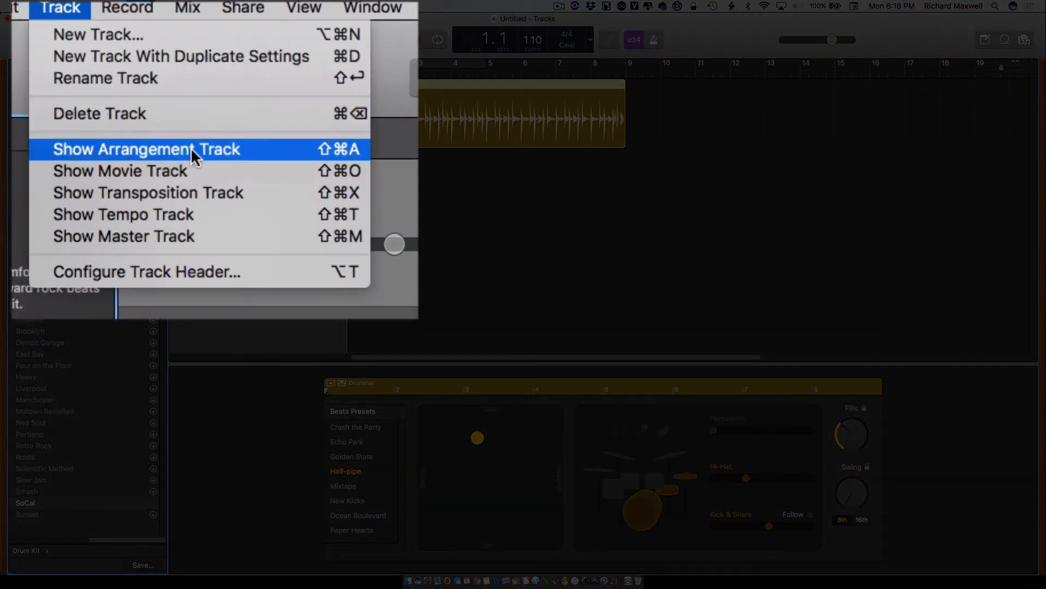
{"action": "left_click", "coordinate": [191, 148]}
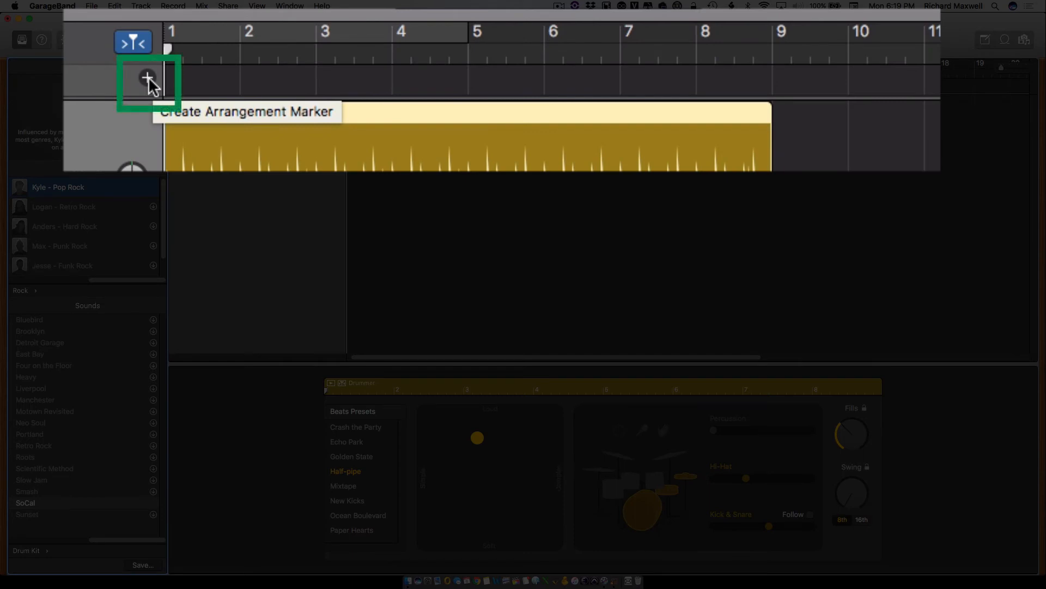
{"action": "left_click", "coordinate": [148, 76]}
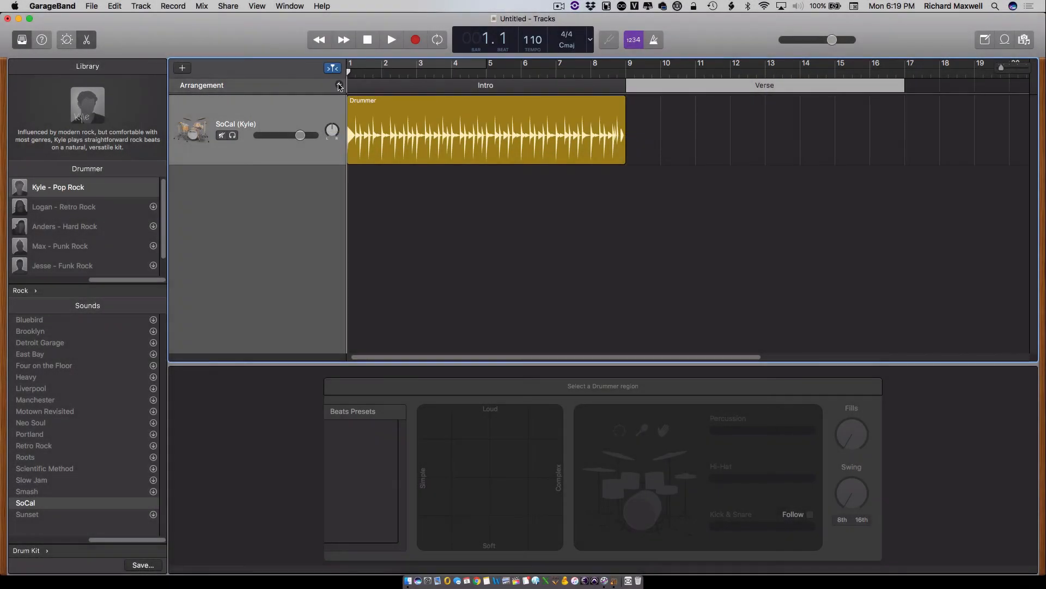
{"action": "left_click", "coordinate": [338, 85]}
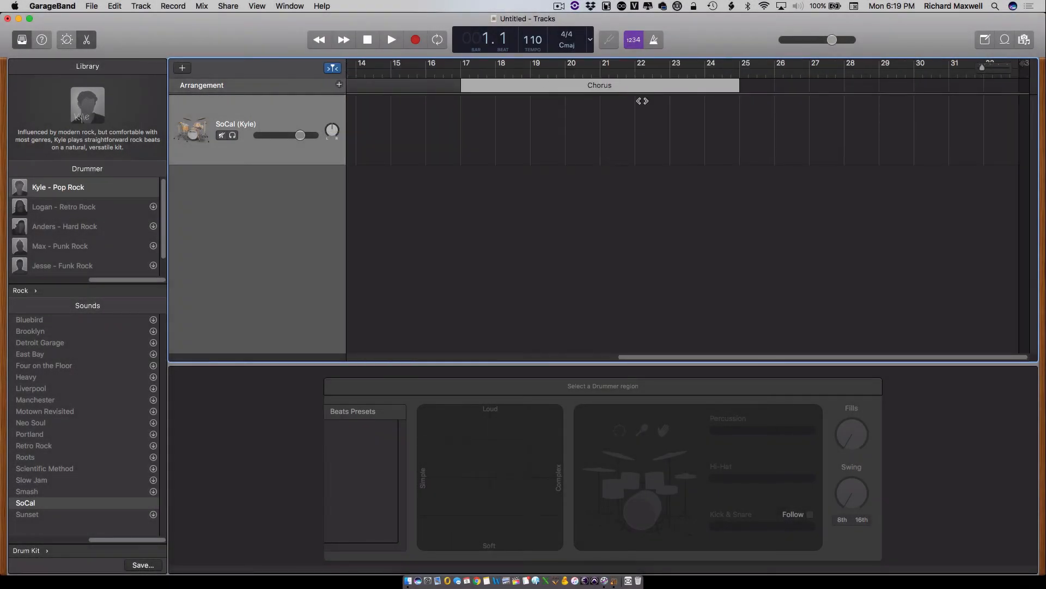
Step: Change the label of the first arrangement marker, Intro, to the preset name Chorus
{"action": "left_click_drag", "start_coordinate": [678, 357], "coordinate": [365, 364]}
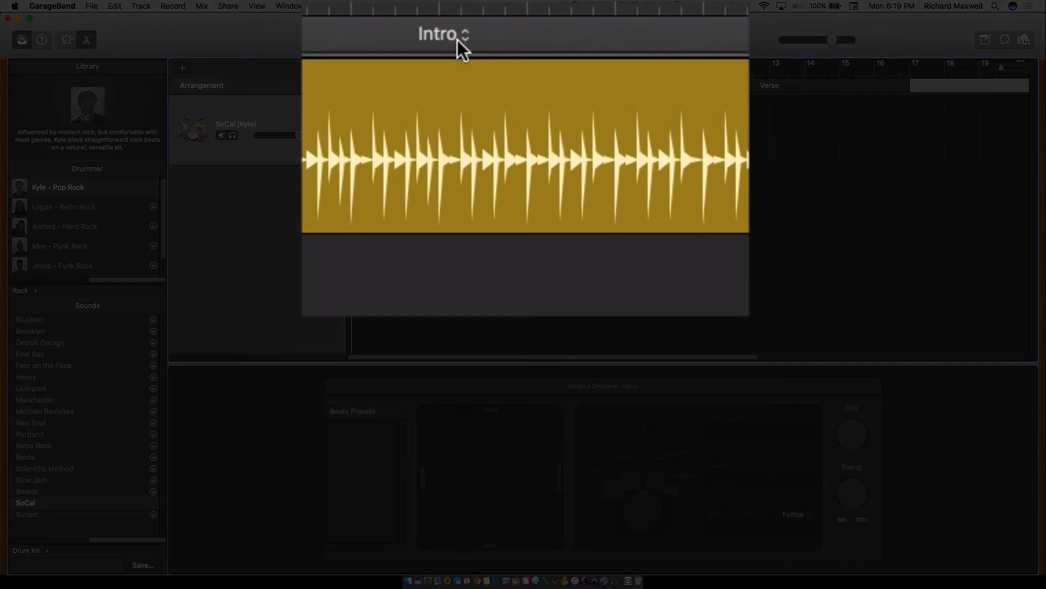
{"action": "left_click", "coordinate": [445, 35]}
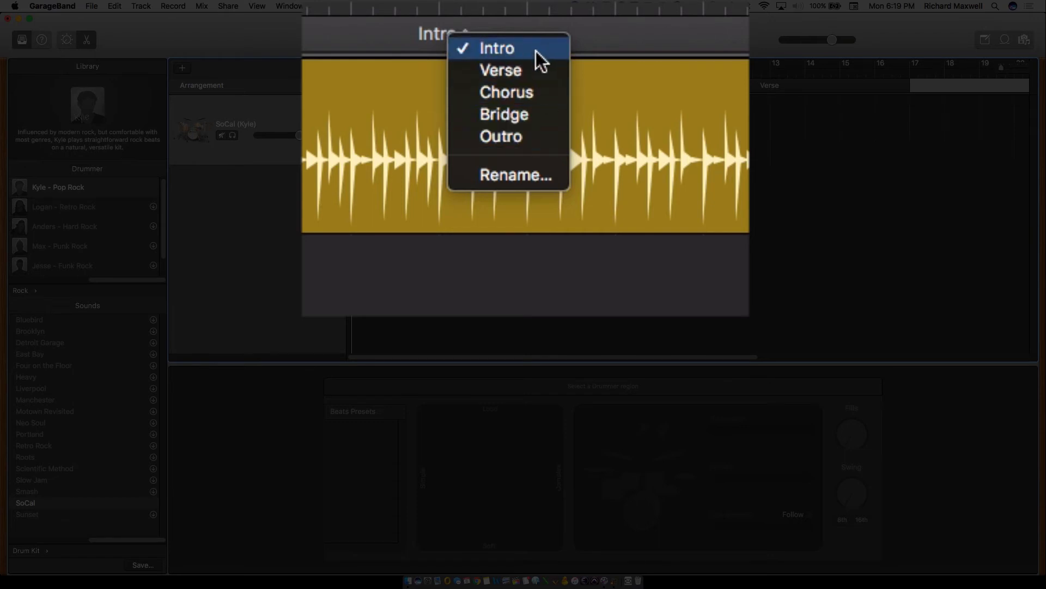
{"action": "left_click", "coordinate": [531, 100]}
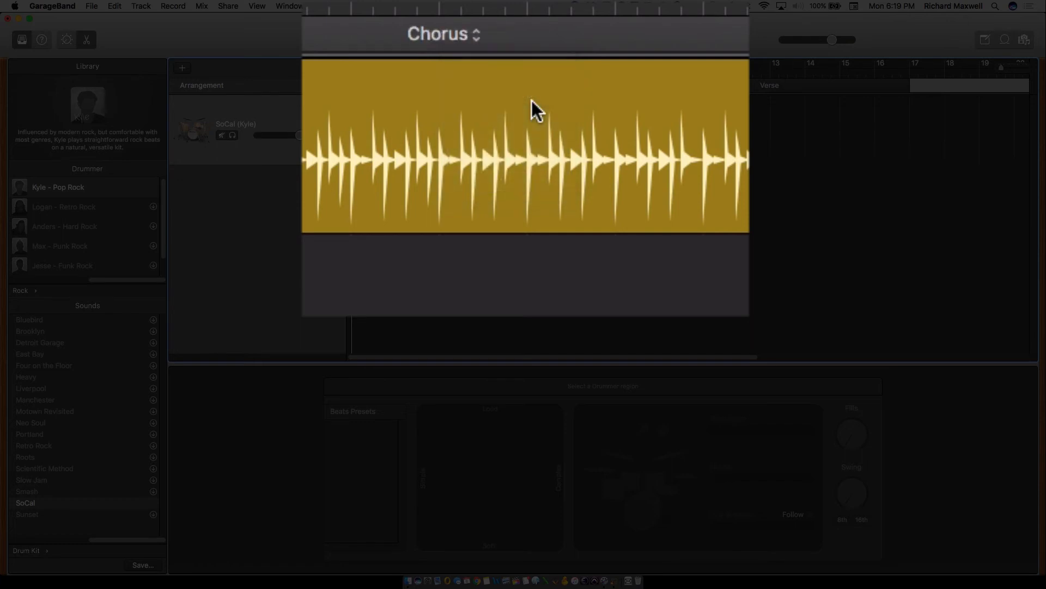
Step: Give the first arrangement marker the custom name Chorus Start
{"action": "left_click", "coordinate": [479, 38]}
{"action": "left_click", "coordinate": [462, 35]}
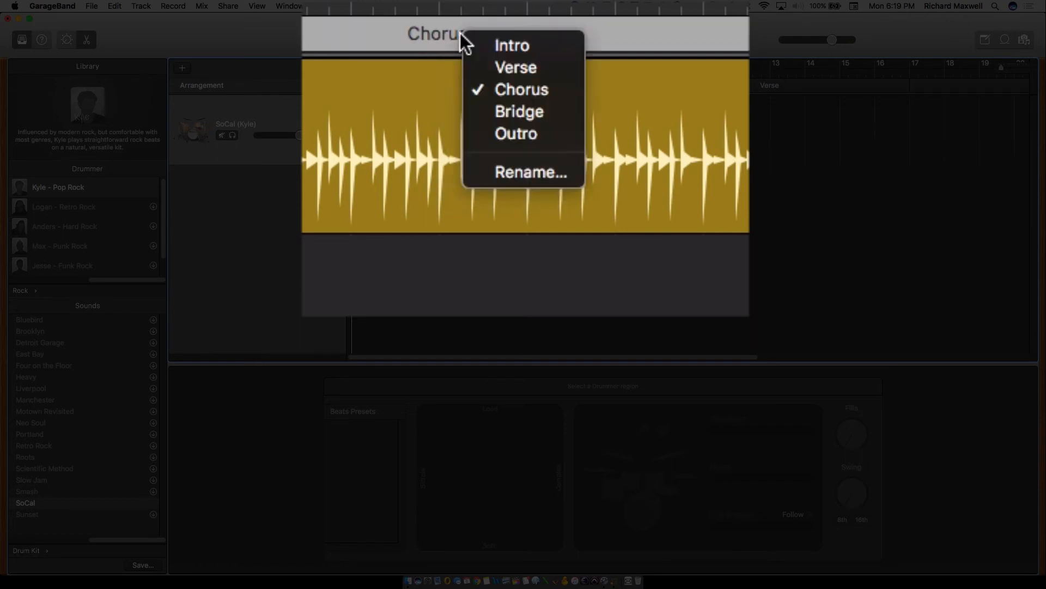
{"action": "left_click", "coordinate": [528, 170]}
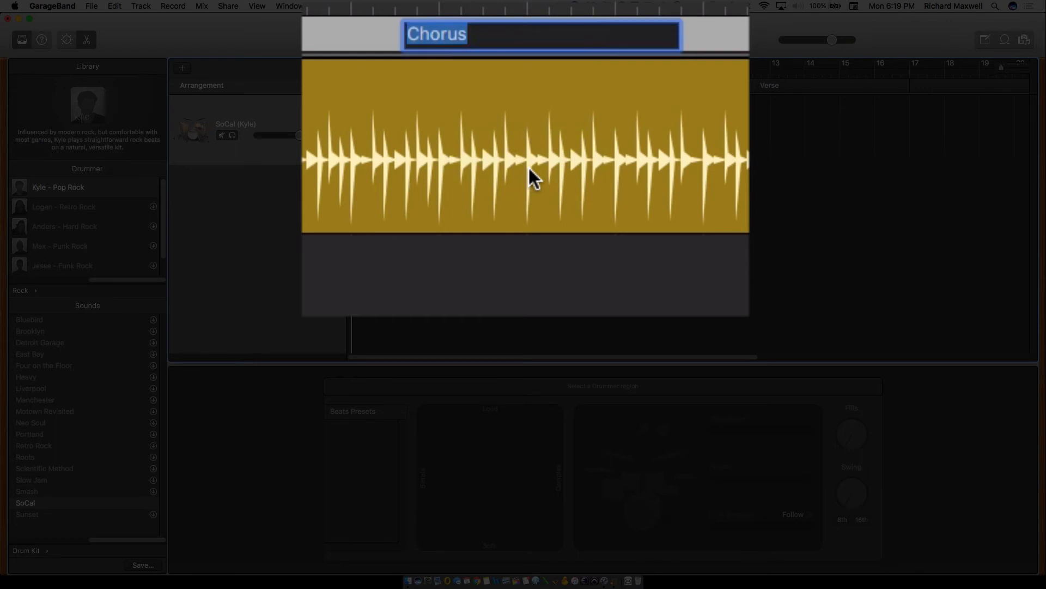
{"action": "left_click", "coordinate": [496, 33]}
{"action": "type", "text": "INt"}
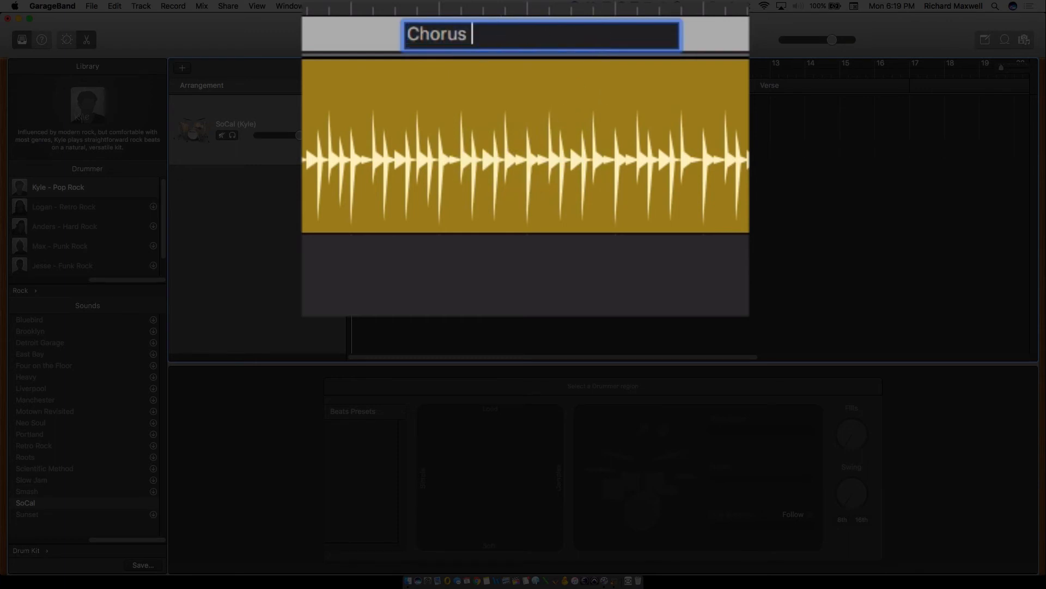
{"action": "type", "text": "ro"}
{"action": "key", "text": "BackSpace"}
{"action": "key", "text": "BackSpace"}
{"action": "key", "text": "BackSpace"}
{"action": "key", "text": "BackSpace"}
{"action": "key", "text": "BackSpace"}
{"action": "type", "text": "Start"}
{"action": "key", "text": "Return"}
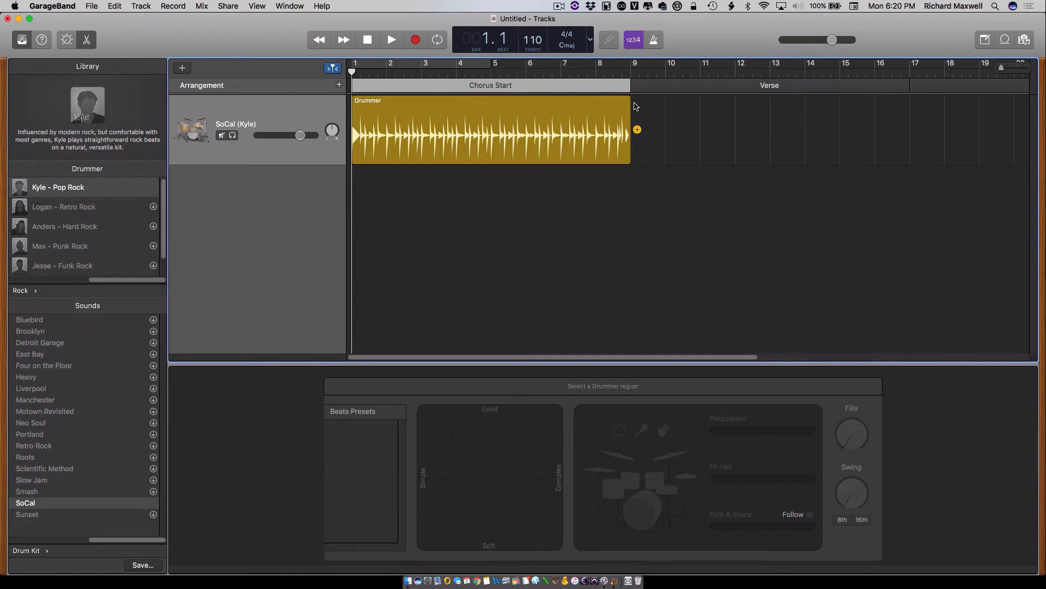
Step: Shorten the Chorus Start marker to end at bar 5 and the Verse marker to end at bar 13
{"action": "left_click_drag", "start_coordinate": [631, 86], "coordinate": [493, 91]}
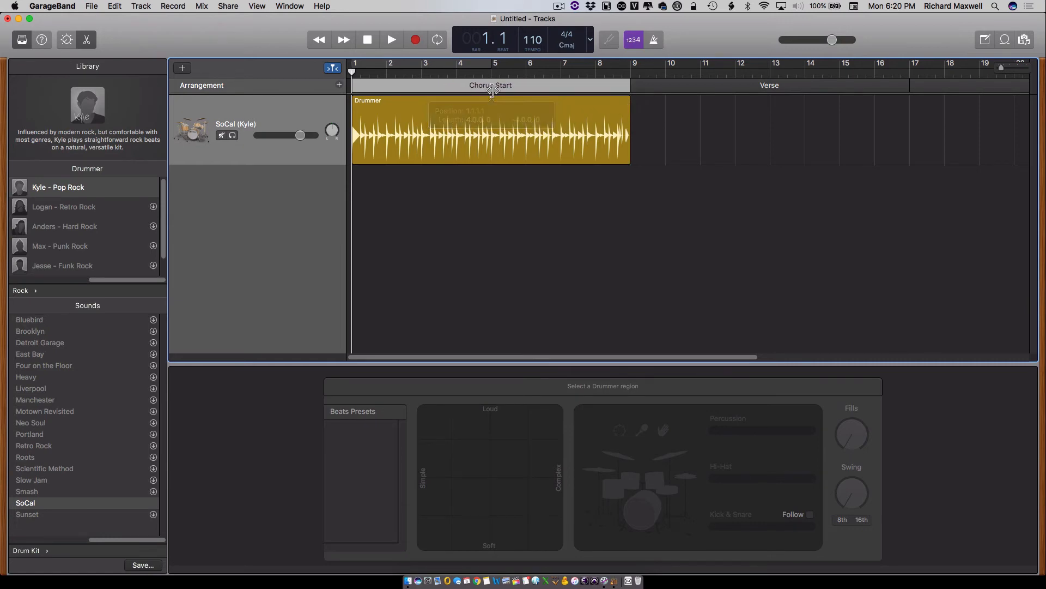
{"action": "left_click_drag", "start_coordinate": [632, 85], "coordinate": [492, 87]}
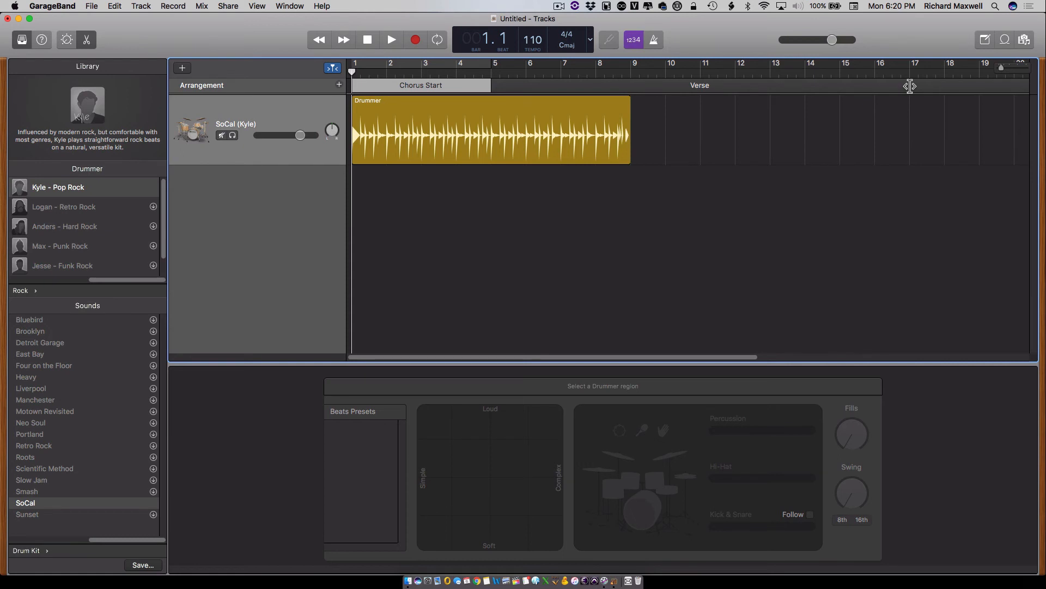
{"action": "left_click_drag", "start_coordinate": [910, 86], "coordinate": [773, 89]}
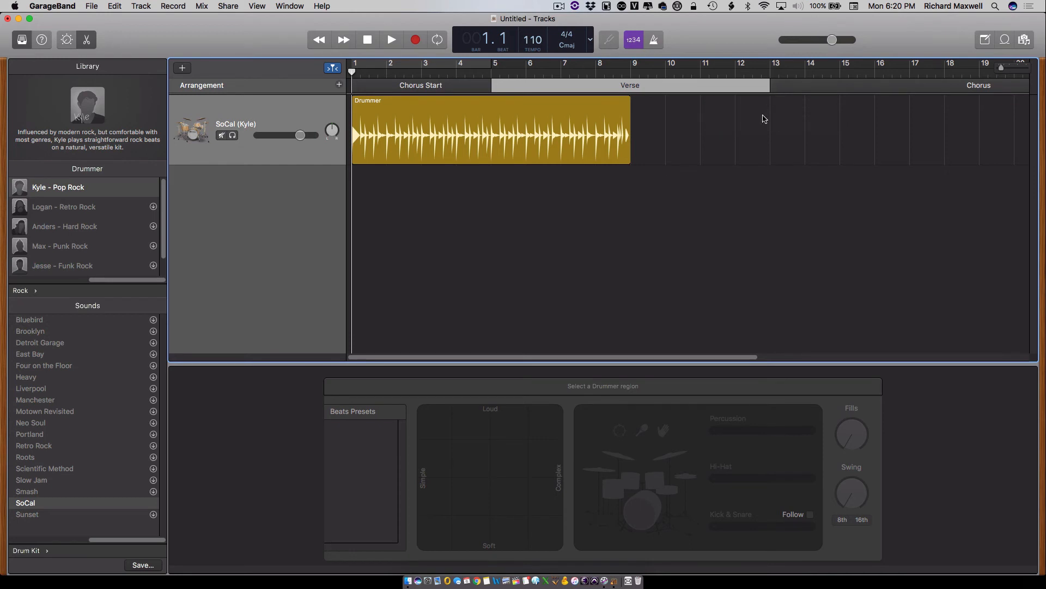
Step: Shorten the Chorus arrangement marker to eight bars so it ends at bar 21
{"action": "left_click_drag", "start_coordinate": [714, 357], "coordinate": [853, 359]}
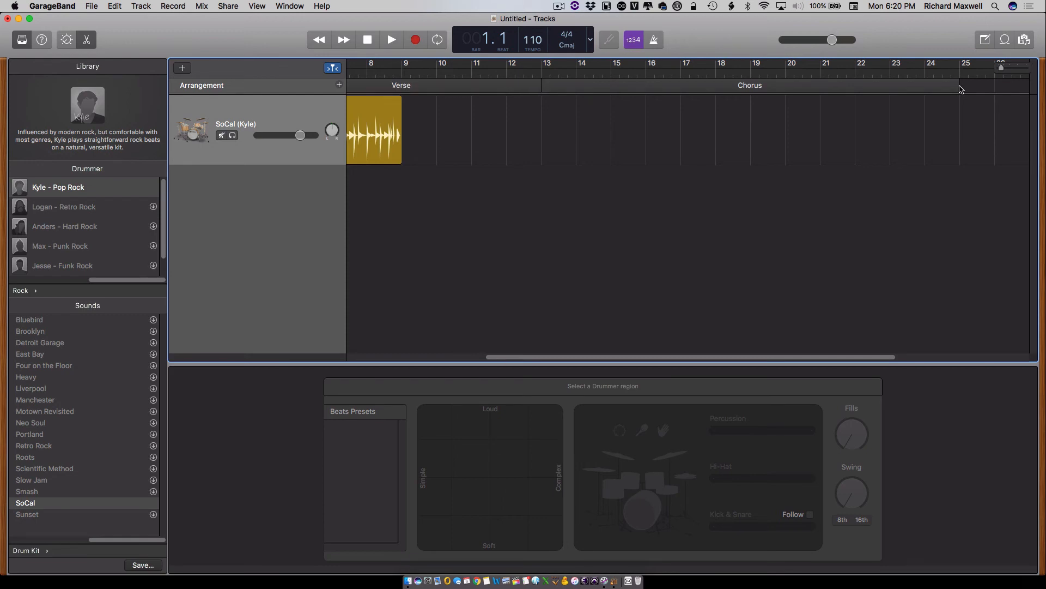
{"action": "left_click_drag", "start_coordinate": [961, 89], "coordinate": [884, 87]}
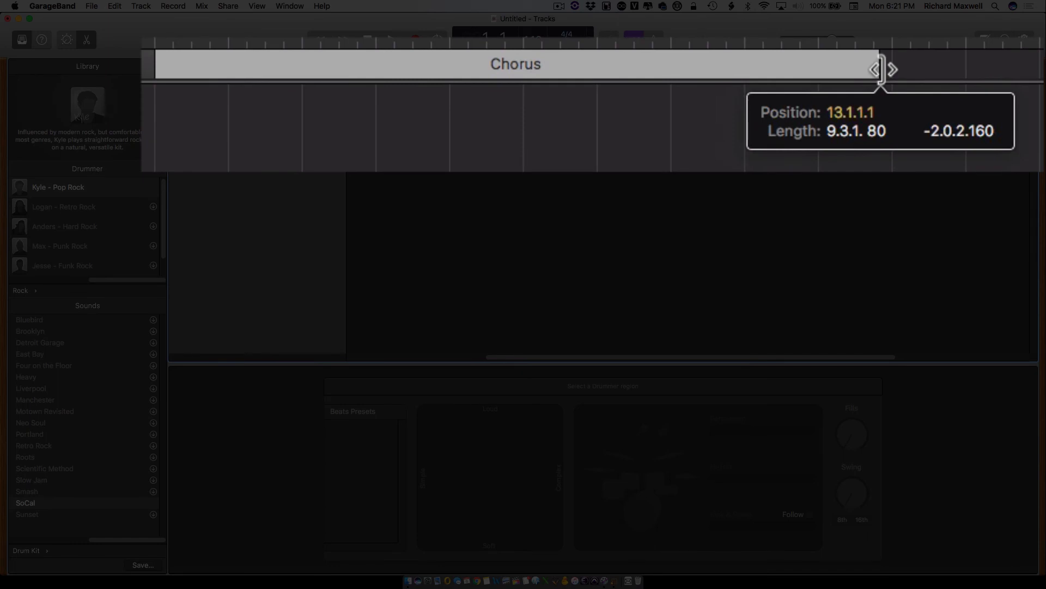
{"action": "left_click_drag", "start_coordinate": [881, 68], "coordinate": [748, 73]}
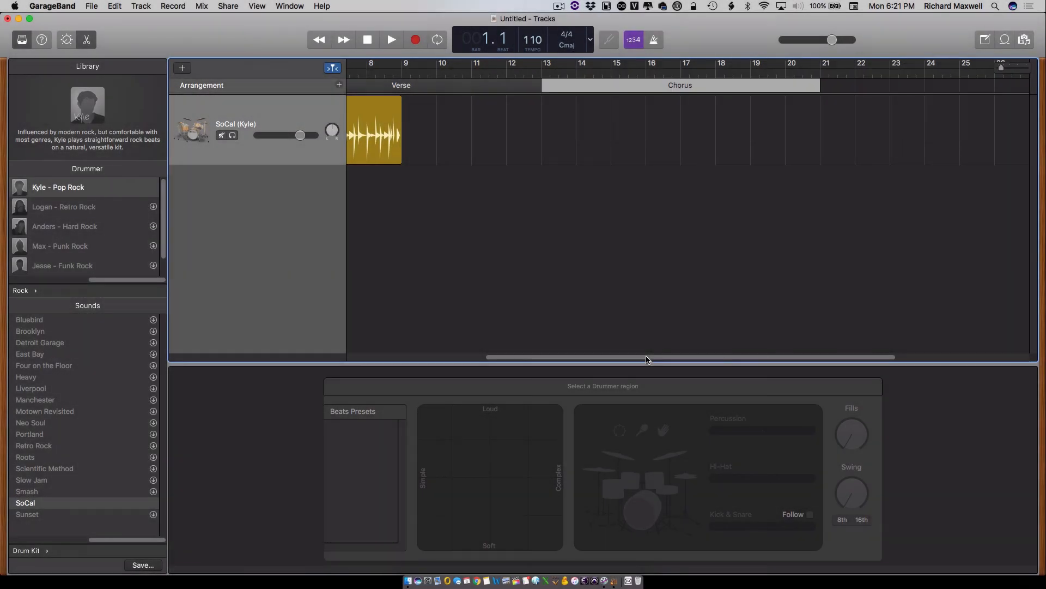
{"action": "left_click_drag", "start_coordinate": [647, 360], "coordinate": [482, 356]}
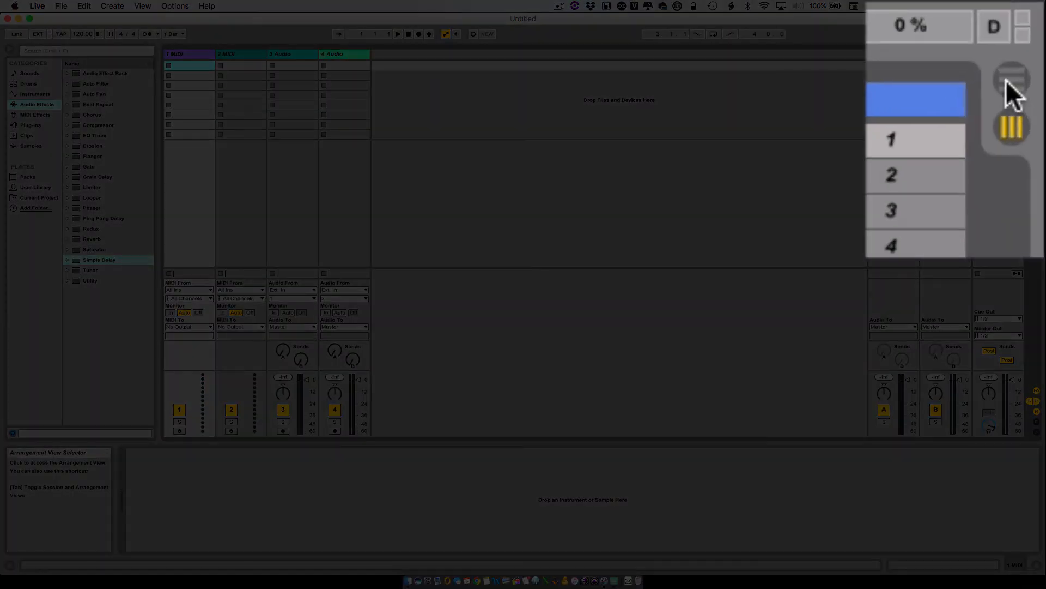
Step: In Ableton Live's Arrangement View, add a locator at bar 17 and name it Theme A
{"action": "left_click", "coordinate": [1036, 48]}
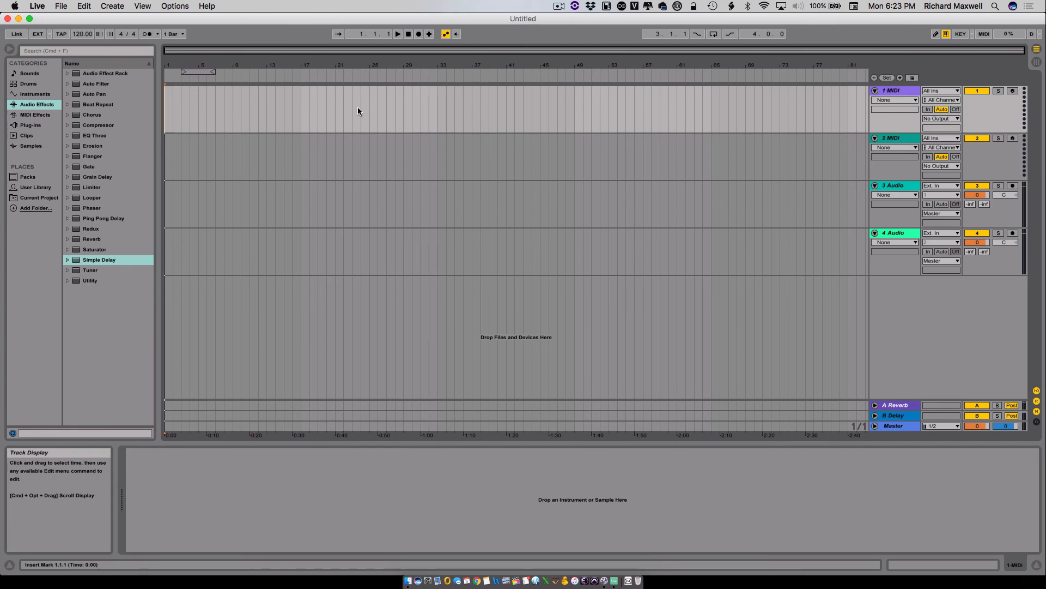
{"action": "left_click", "coordinate": [299, 96]}
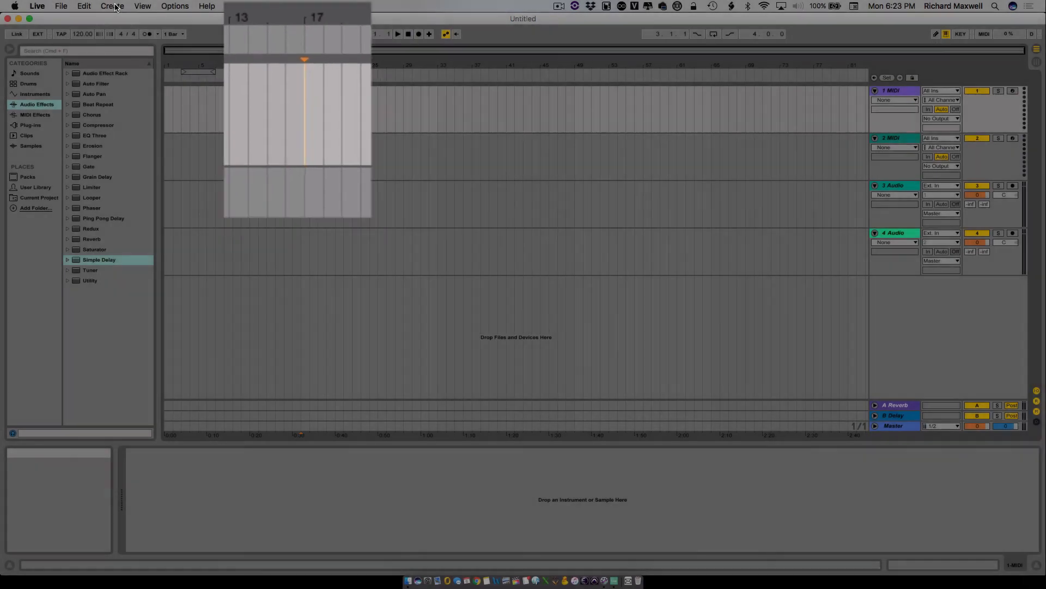
{"action": "left_click", "coordinate": [115, 7]}
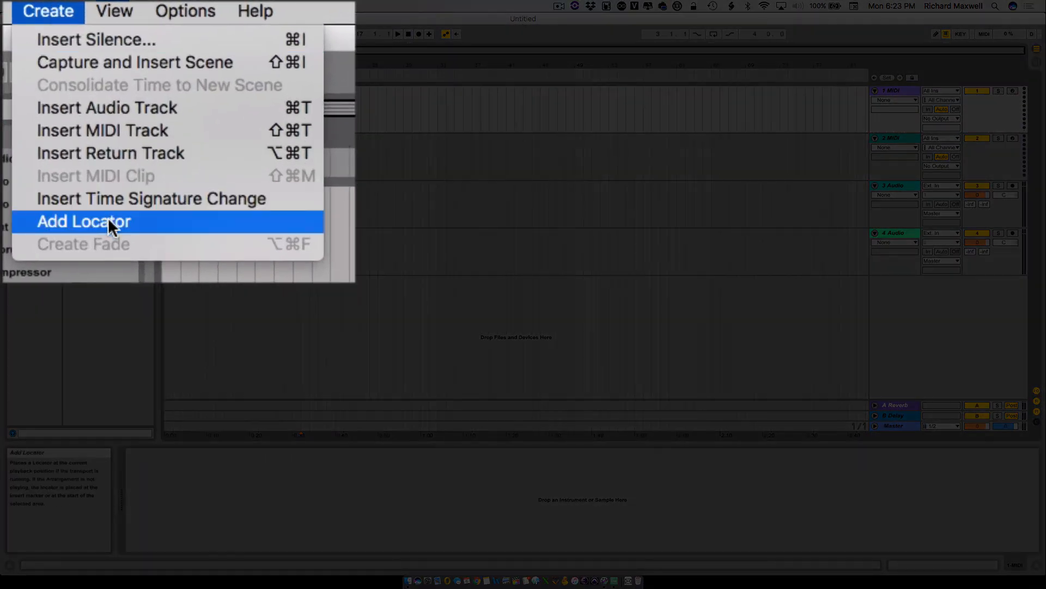
{"action": "left_click", "coordinate": [108, 221]}
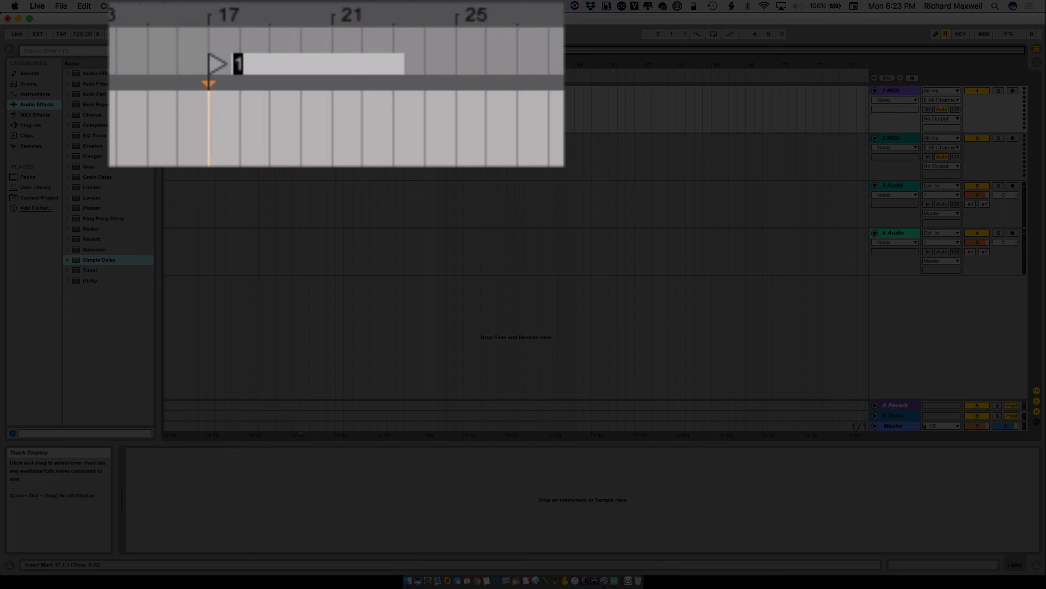
{"action": "type", "text": "Theme A"}
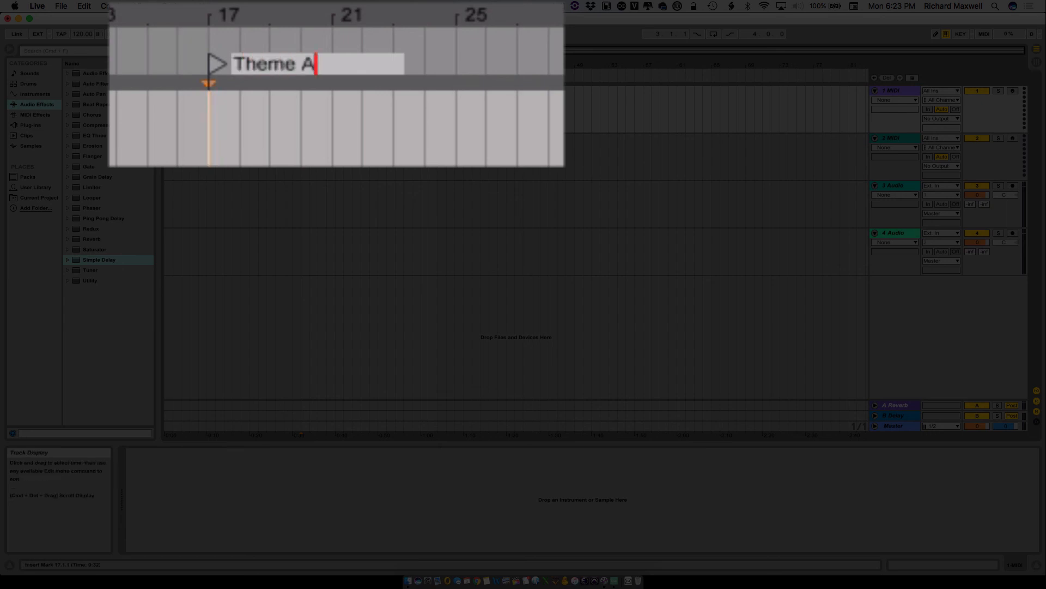
{"action": "key", "text": "Return"}
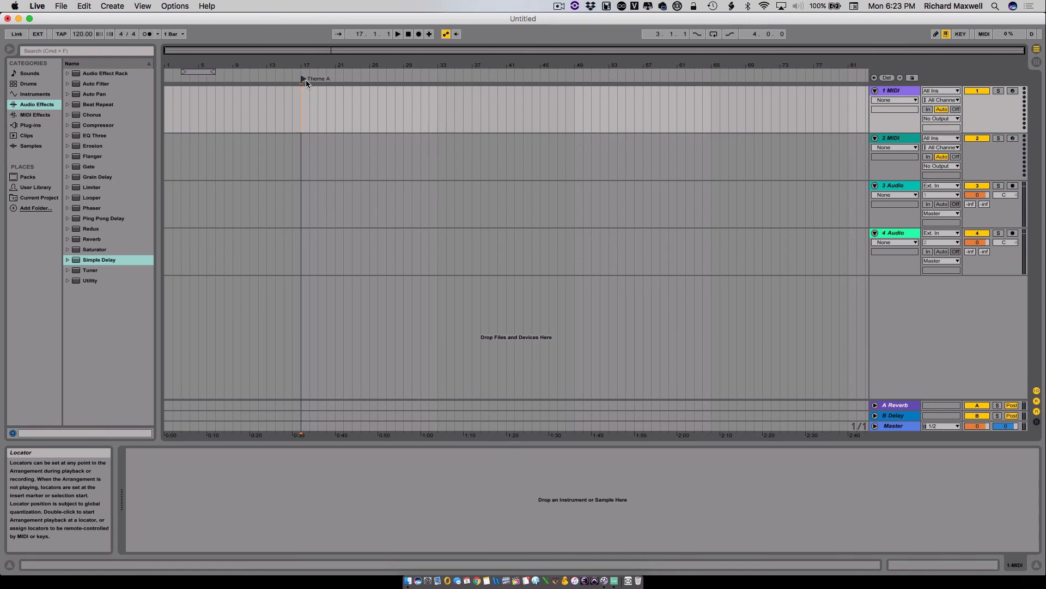
Step: Move the Theme A locator to bar 33 and look over its delete and rename options without applying any
{"action": "left_click_drag", "start_coordinate": [306, 79], "coordinate": [439, 81]}
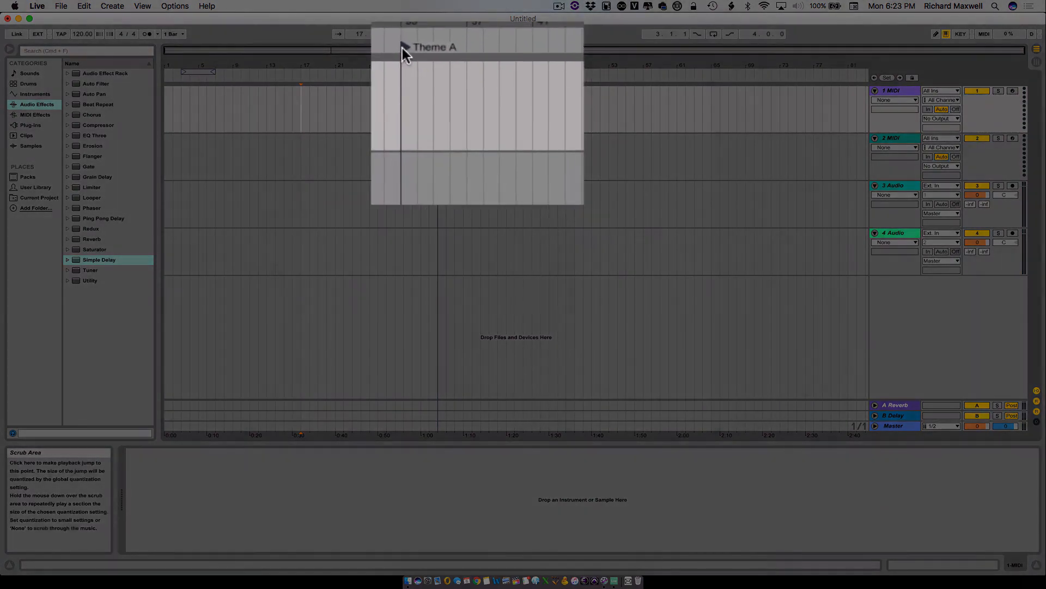
{"action": "right_click", "coordinate": [441, 78]}
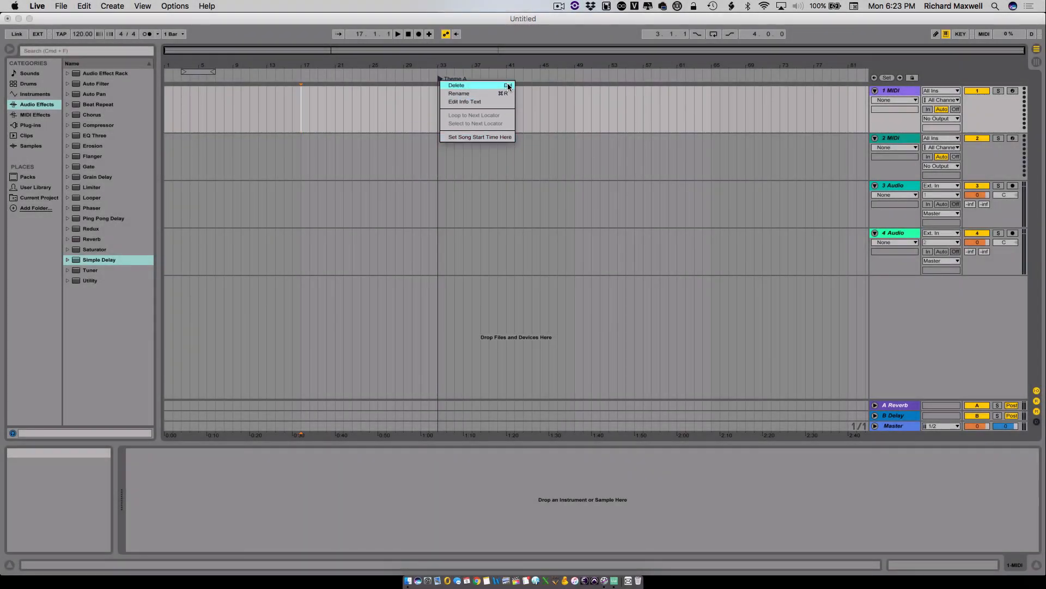
{"action": "left_click", "coordinate": [595, 100]}
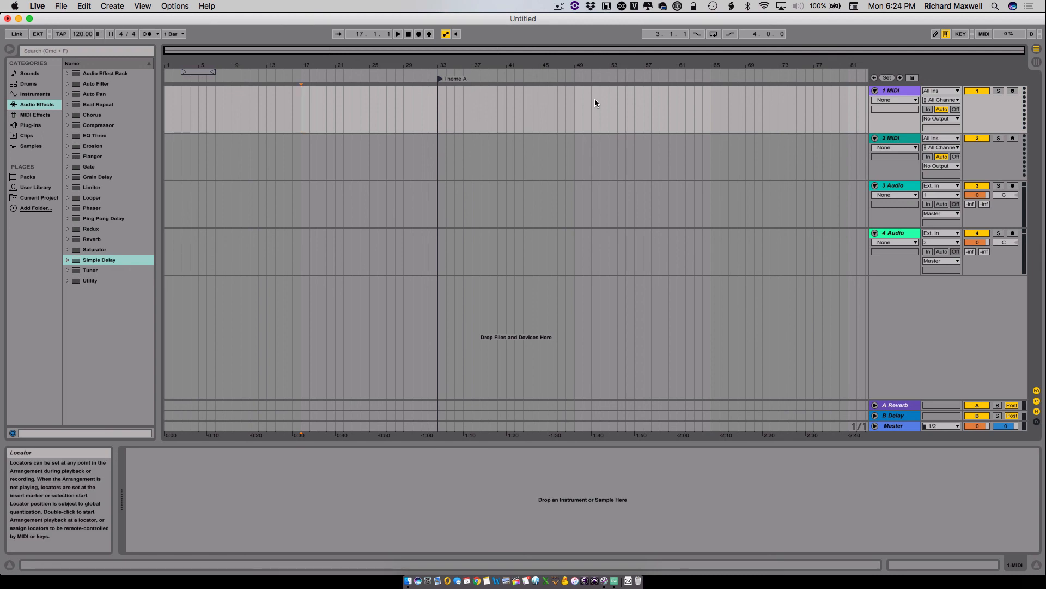